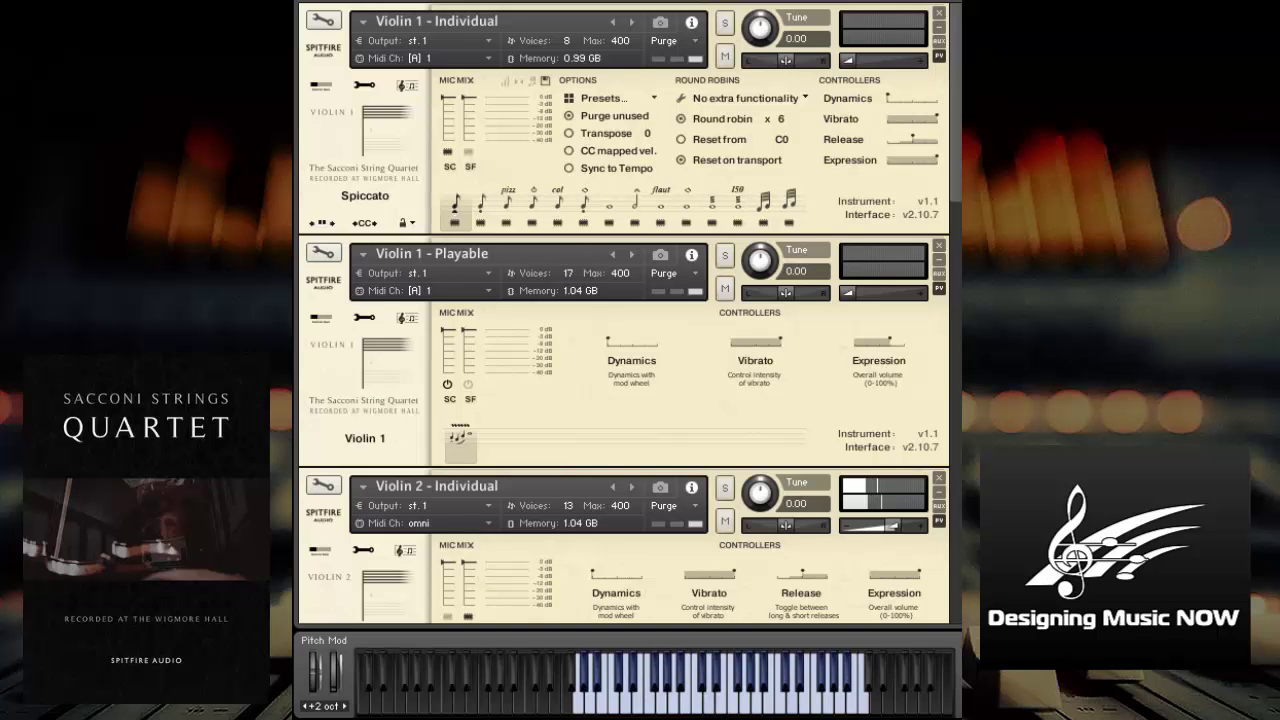
Solo the Violin 1 - Individual patch, muting the rest of the rack.
left_click(725, 22)
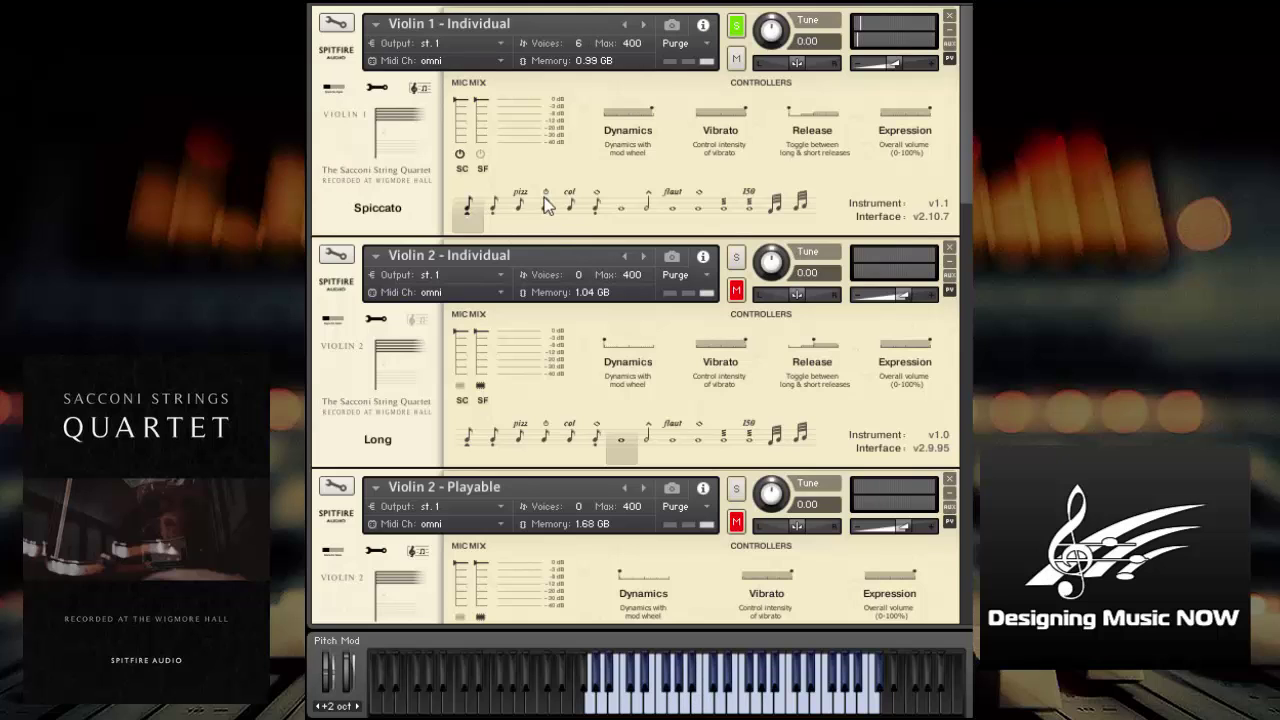
Audition Violin 1 in Staccato, Pizzicato Bartok, Col Legno and Short Harm, ending on Long.
left_click(493, 208)
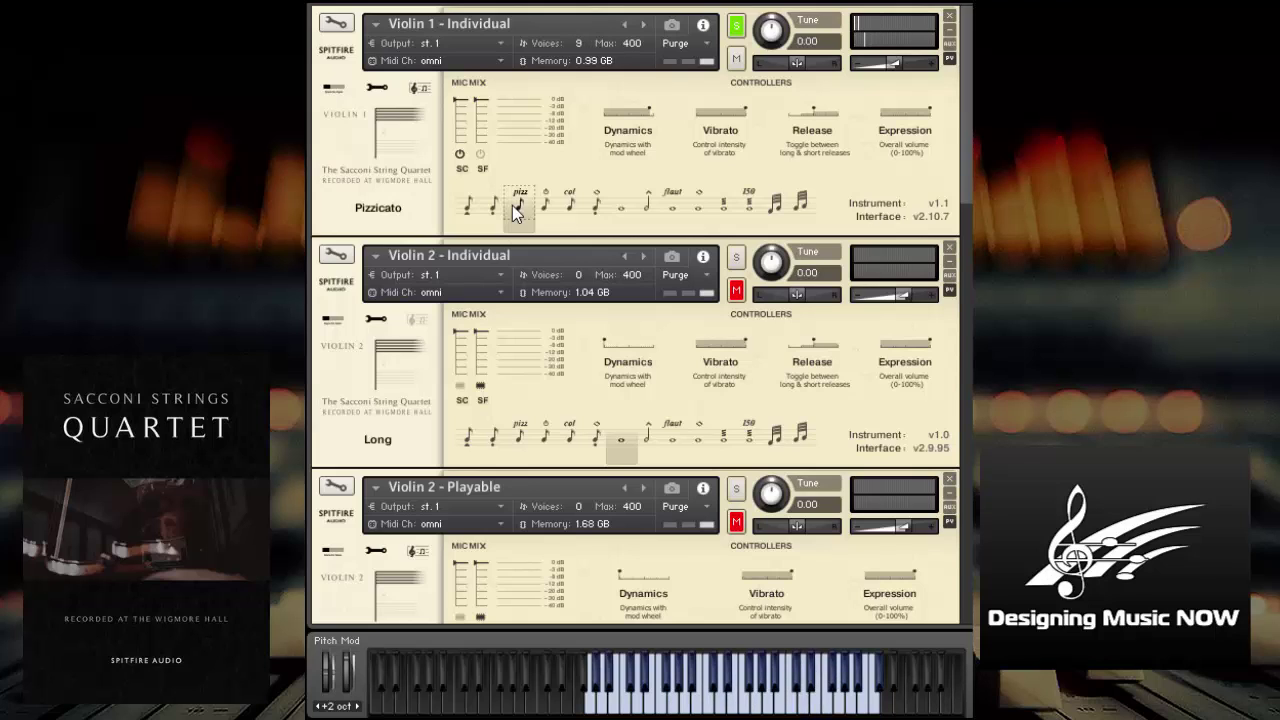
left_click(546, 213)
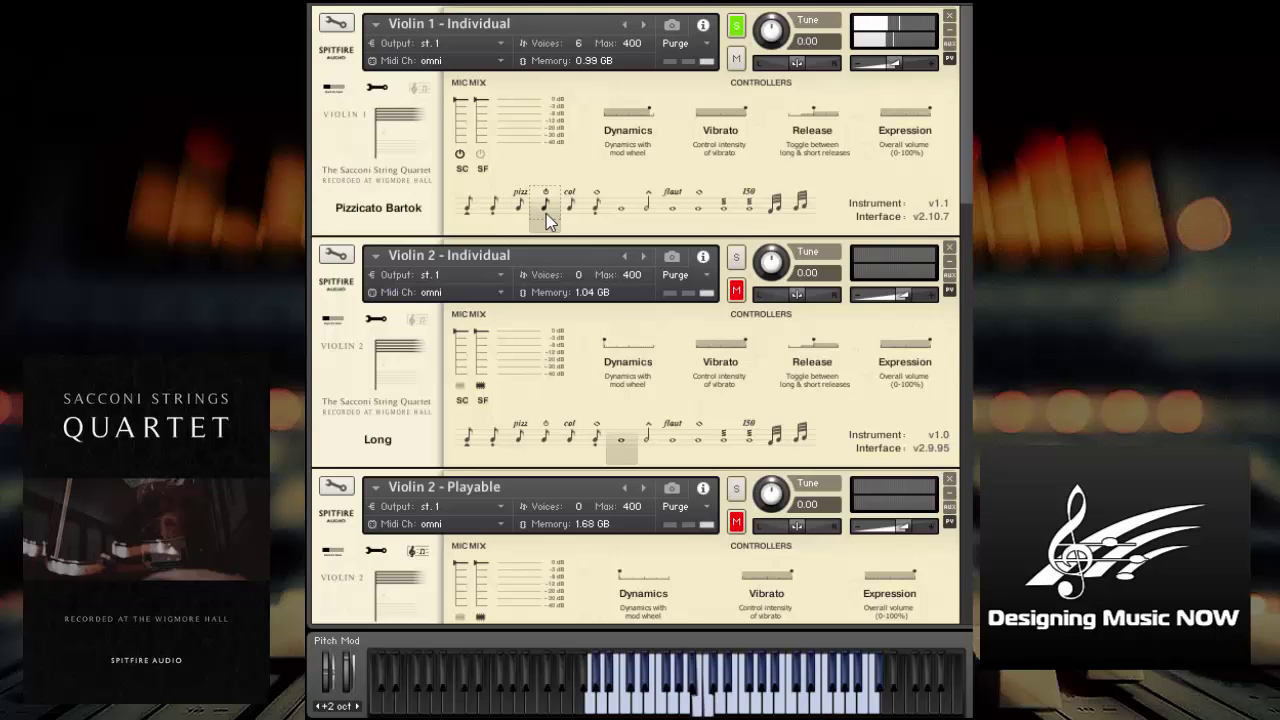
left_click(561, 214)
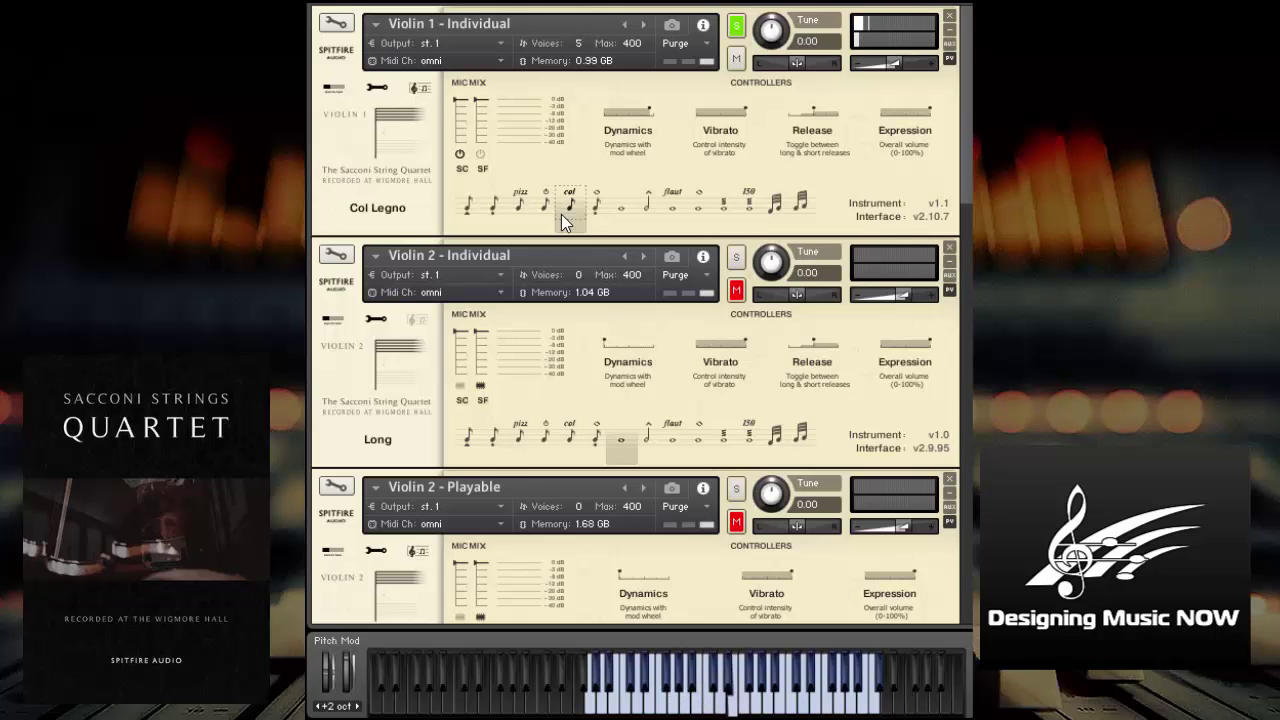
left_click(592, 212)
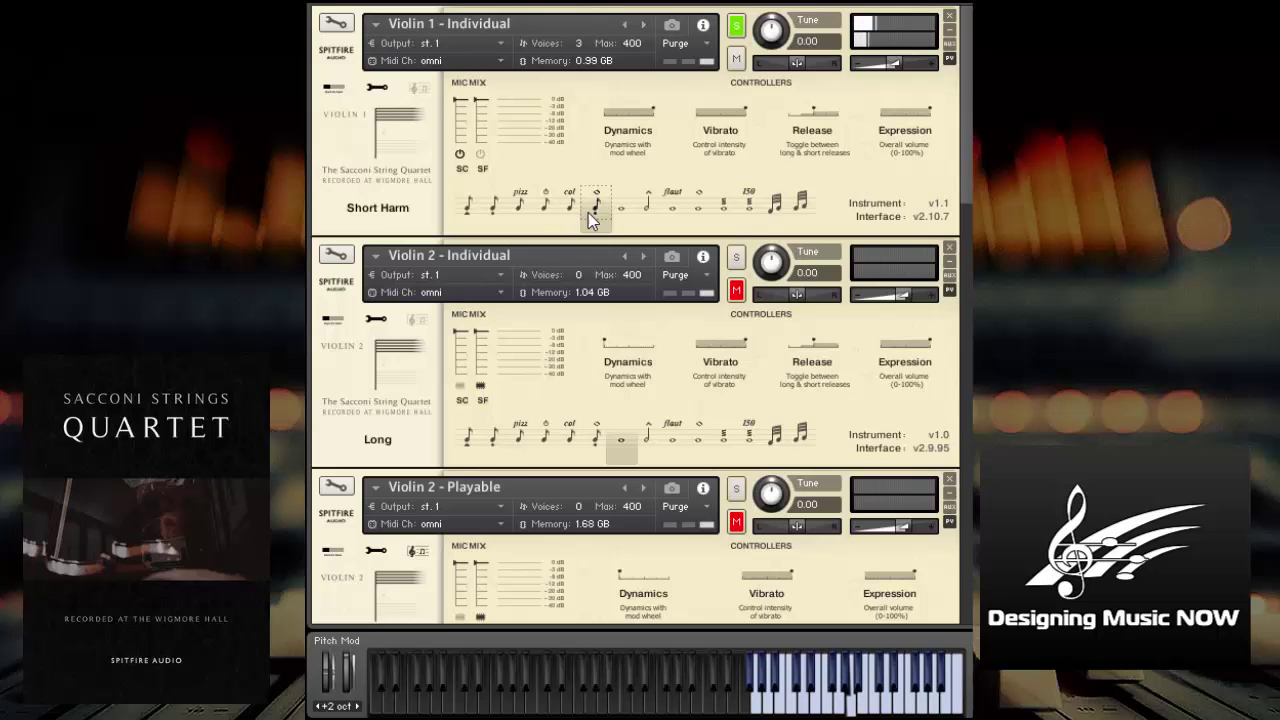
left_click(620, 218)
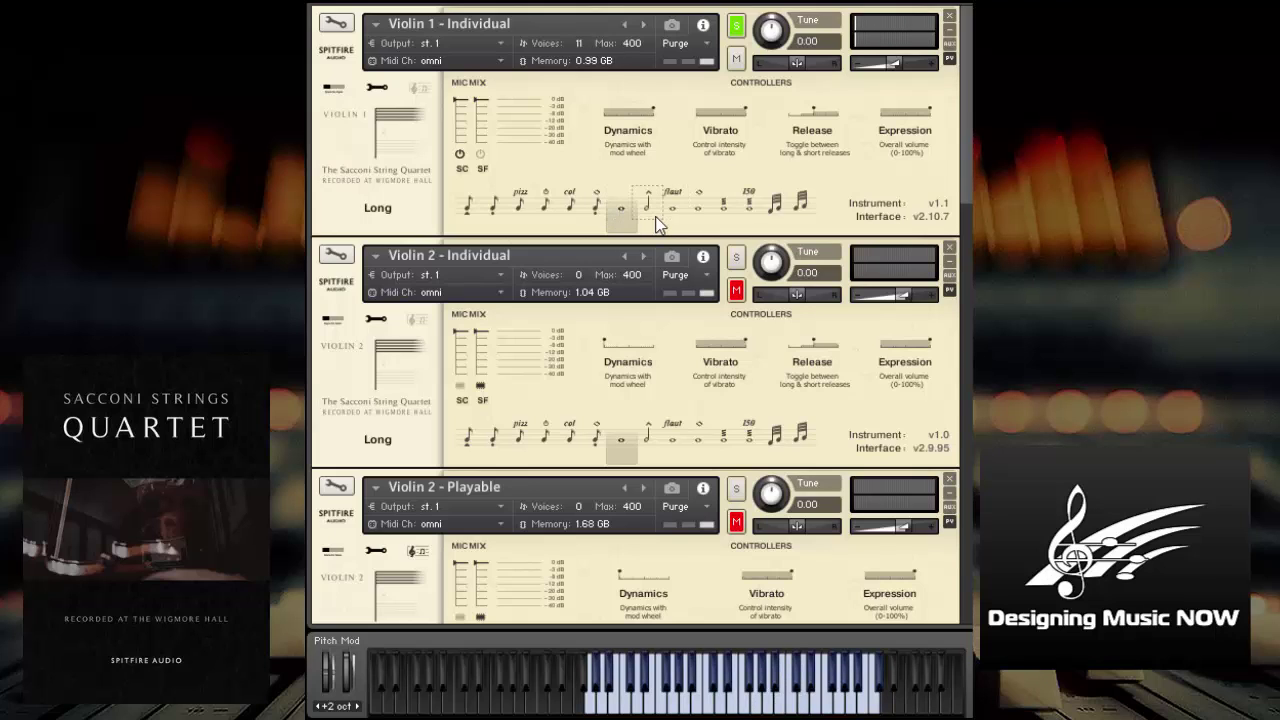
Audition Violin 1 in Marcato Attack, Long Flautando, Long Harmonics, Tremolo, then Trill (Major 2nd).
left_click(657, 224)
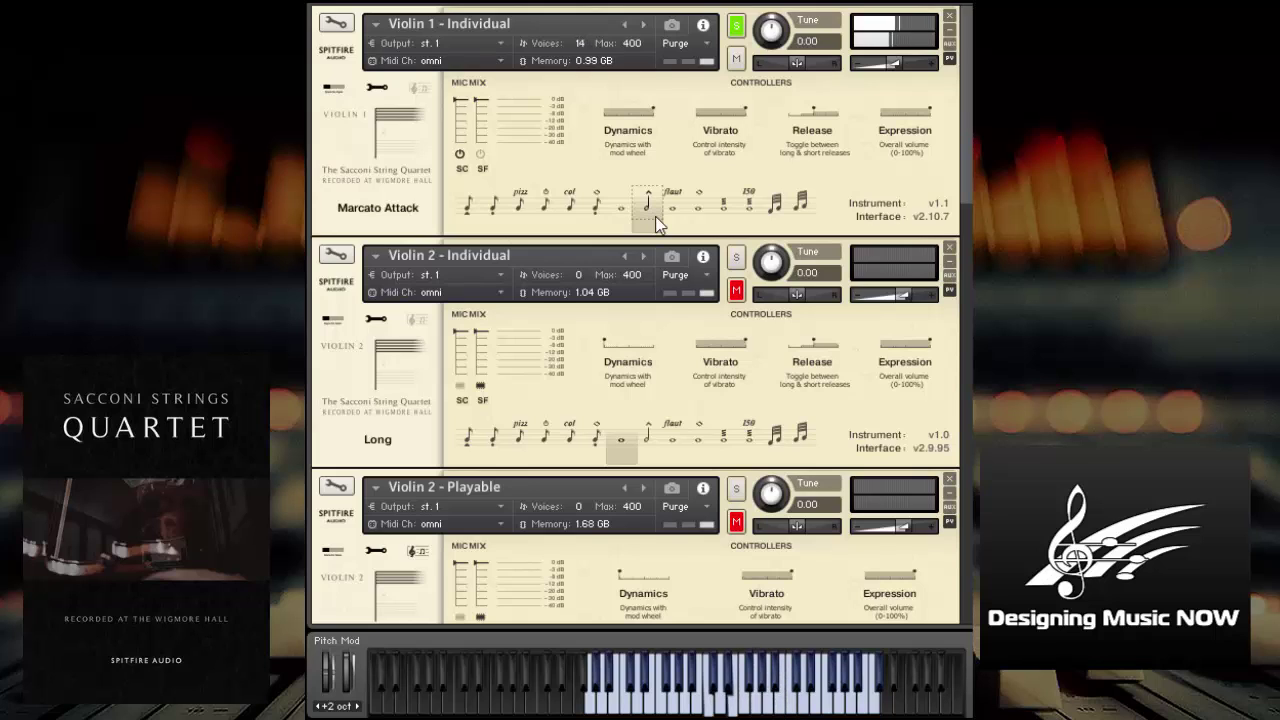
left_click(669, 216)
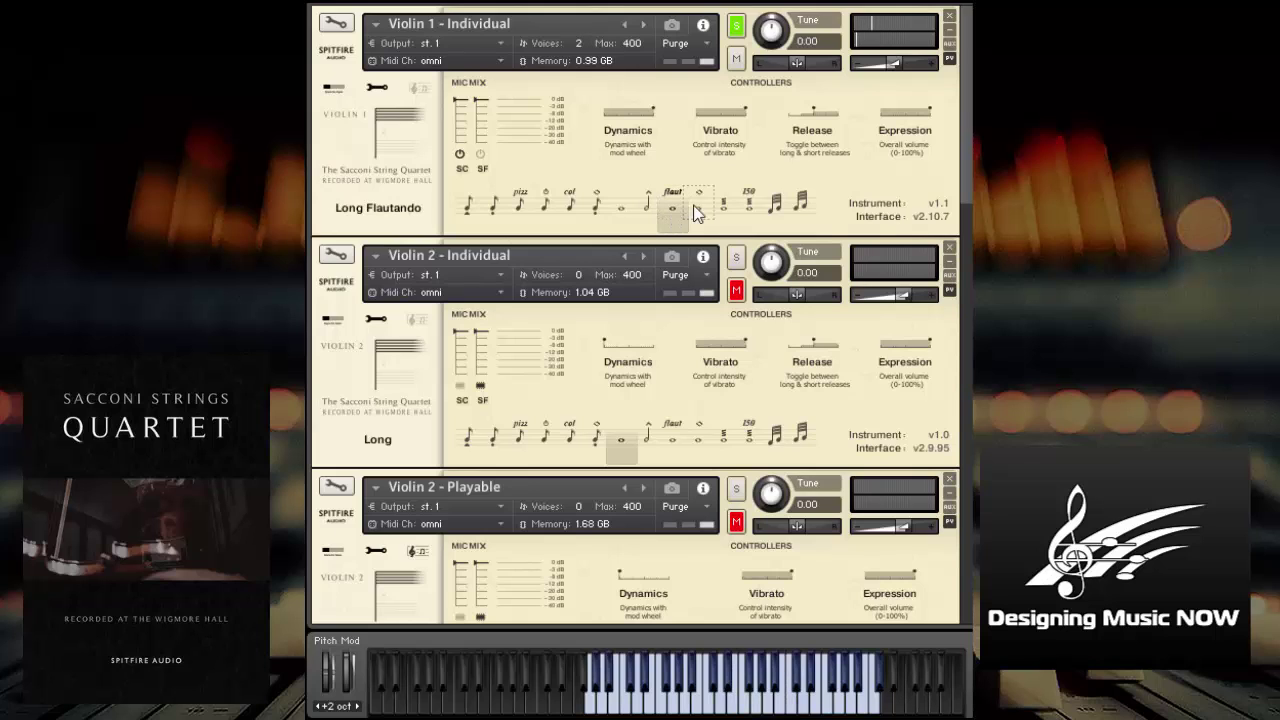
left_click(694, 206)
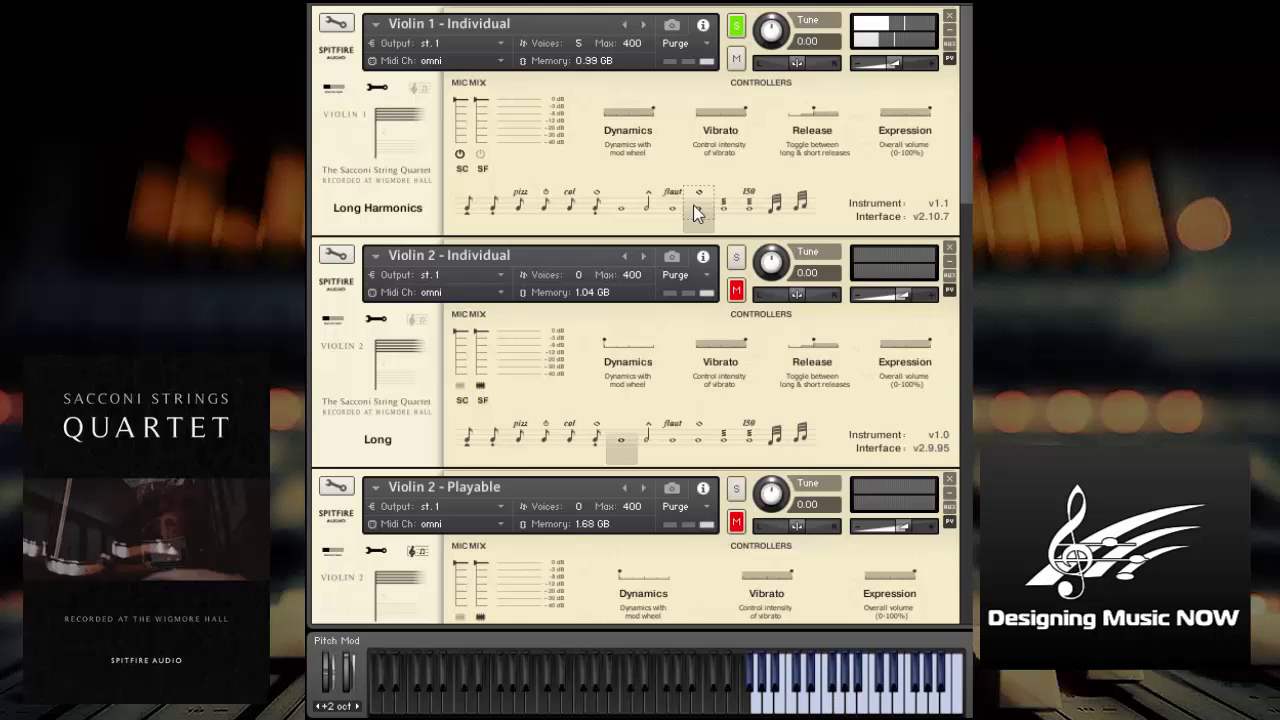
left_click(719, 207)
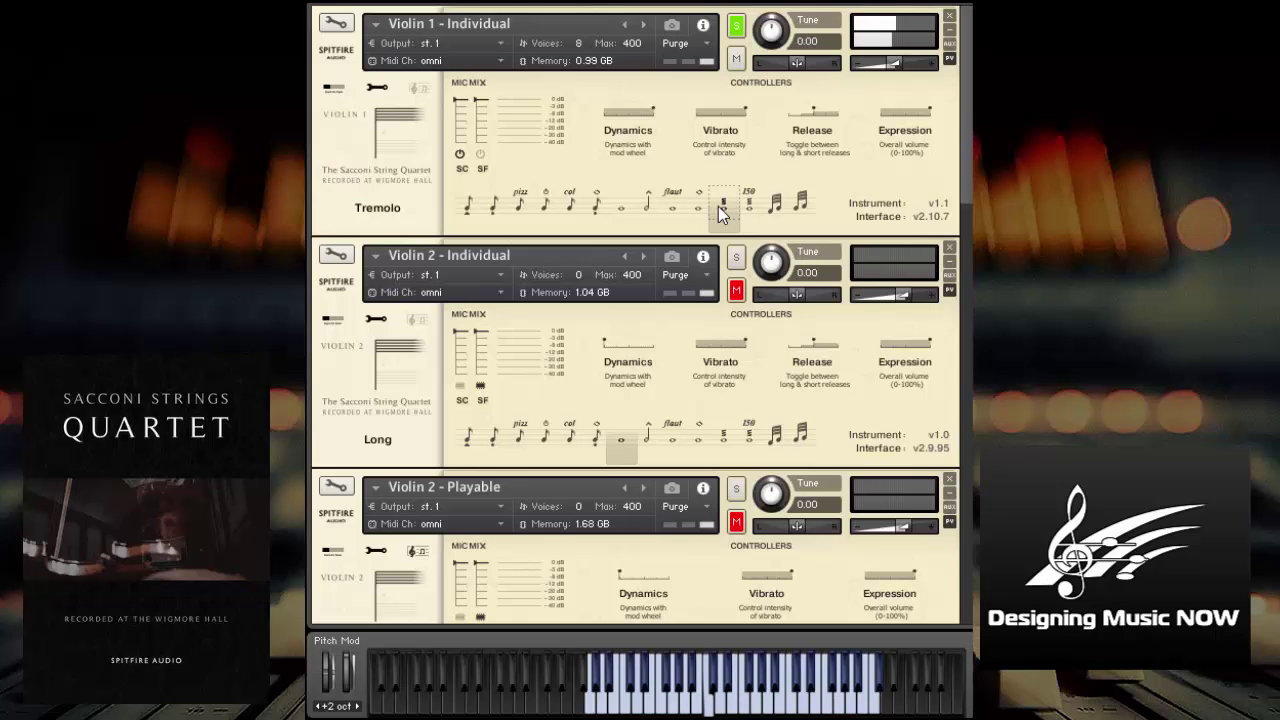
left_click(795, 208)
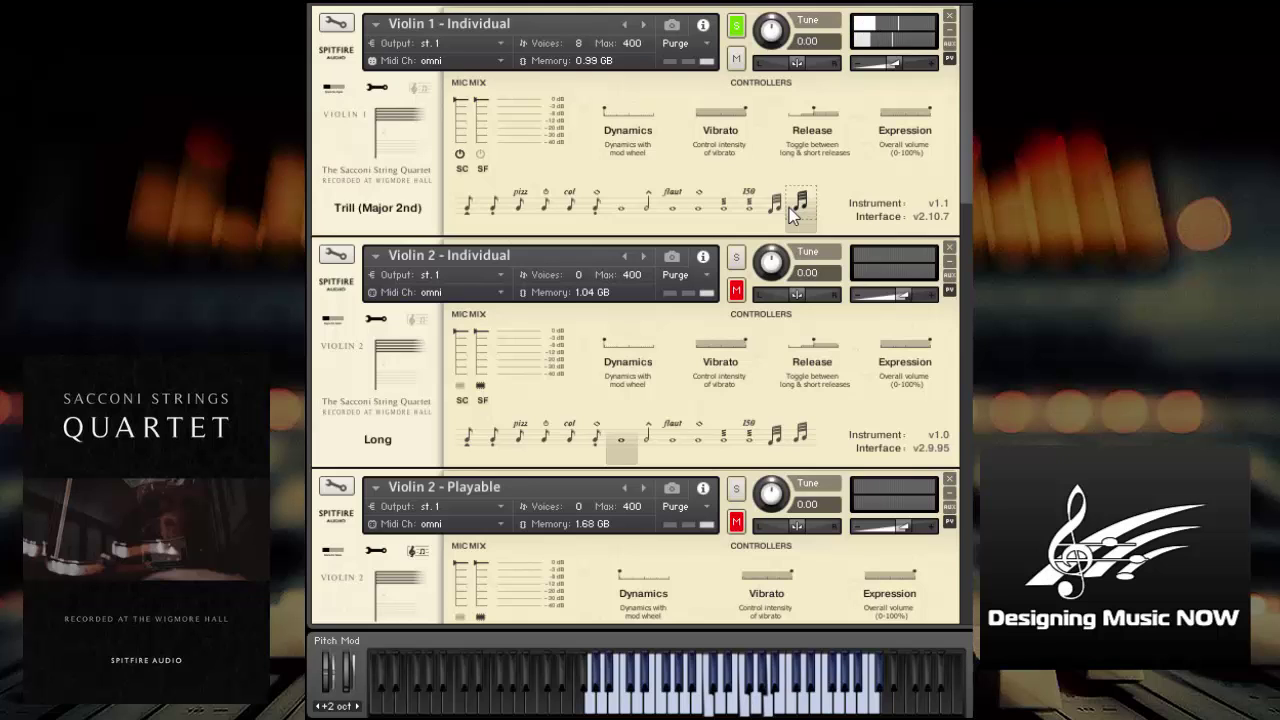
Turn off Violin 1's Solo and set its articulation back to Long.
left_click(736, 26)
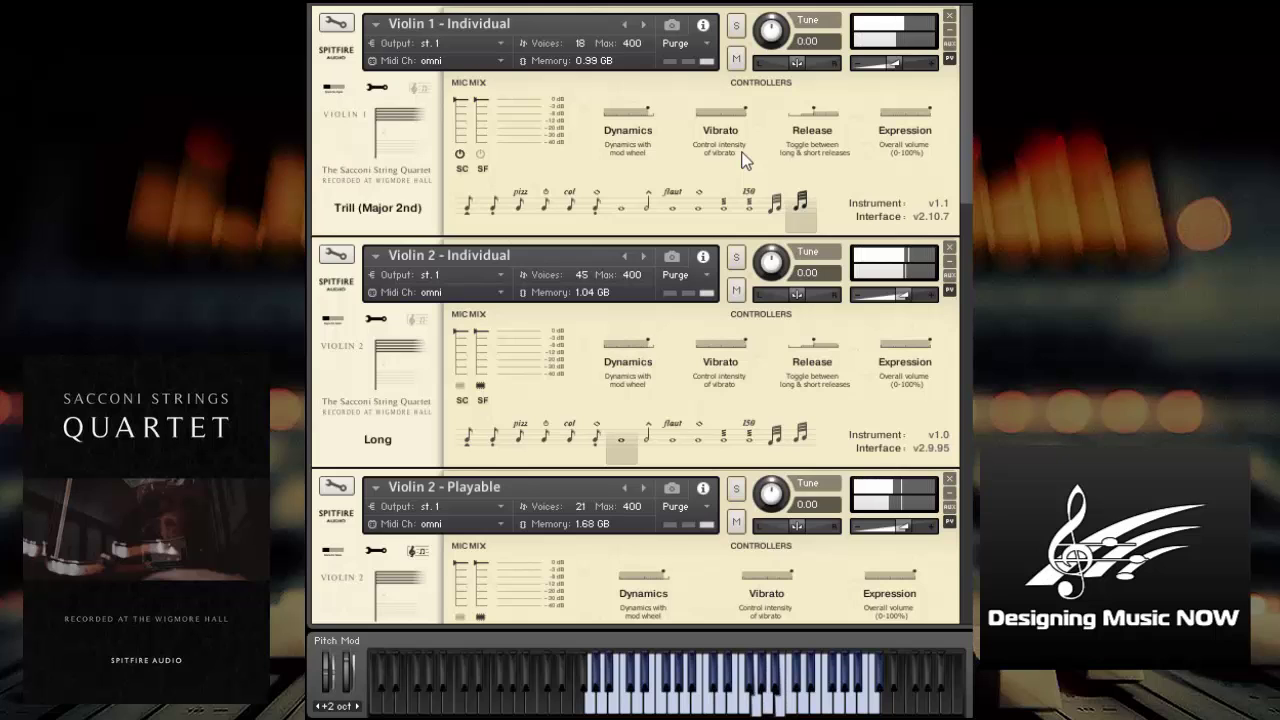
left_click(621, 218)
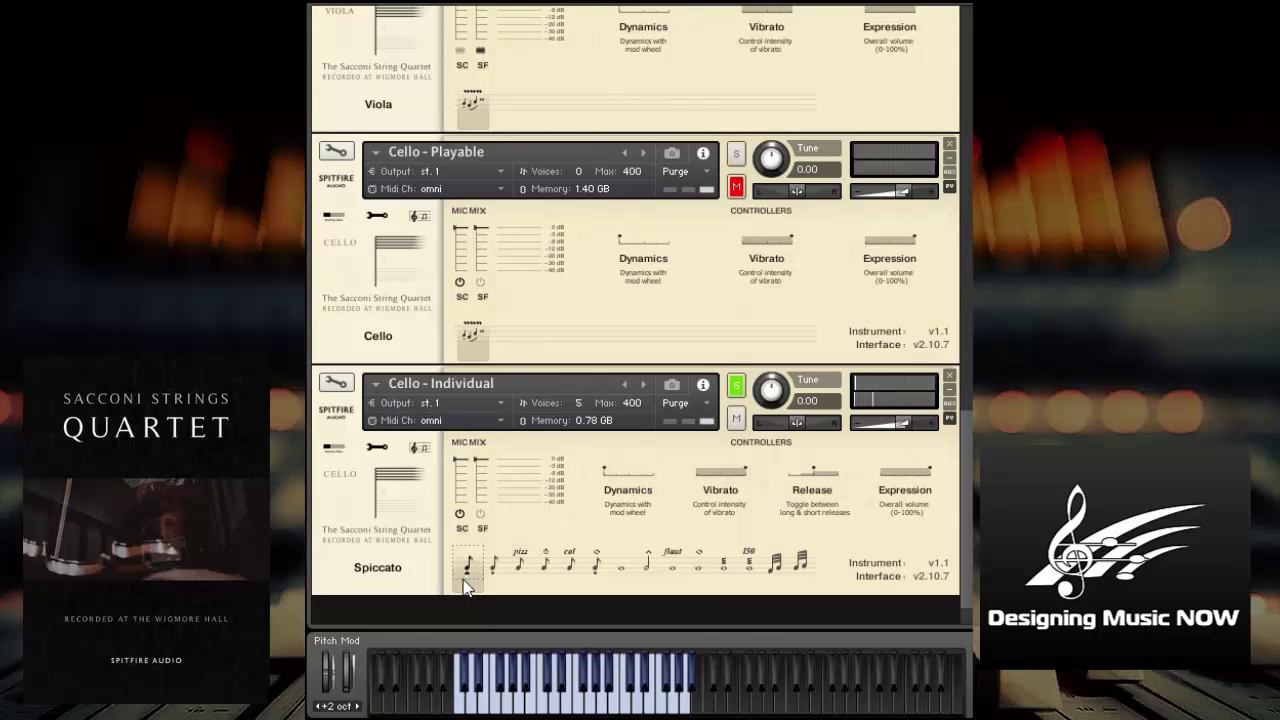
Audition Cello - Individual in Staccato, Pizzicato, Pizzicato Bartok, Col Legno and Short Harm.
left_click(496, 568)
left_click(519, 568)
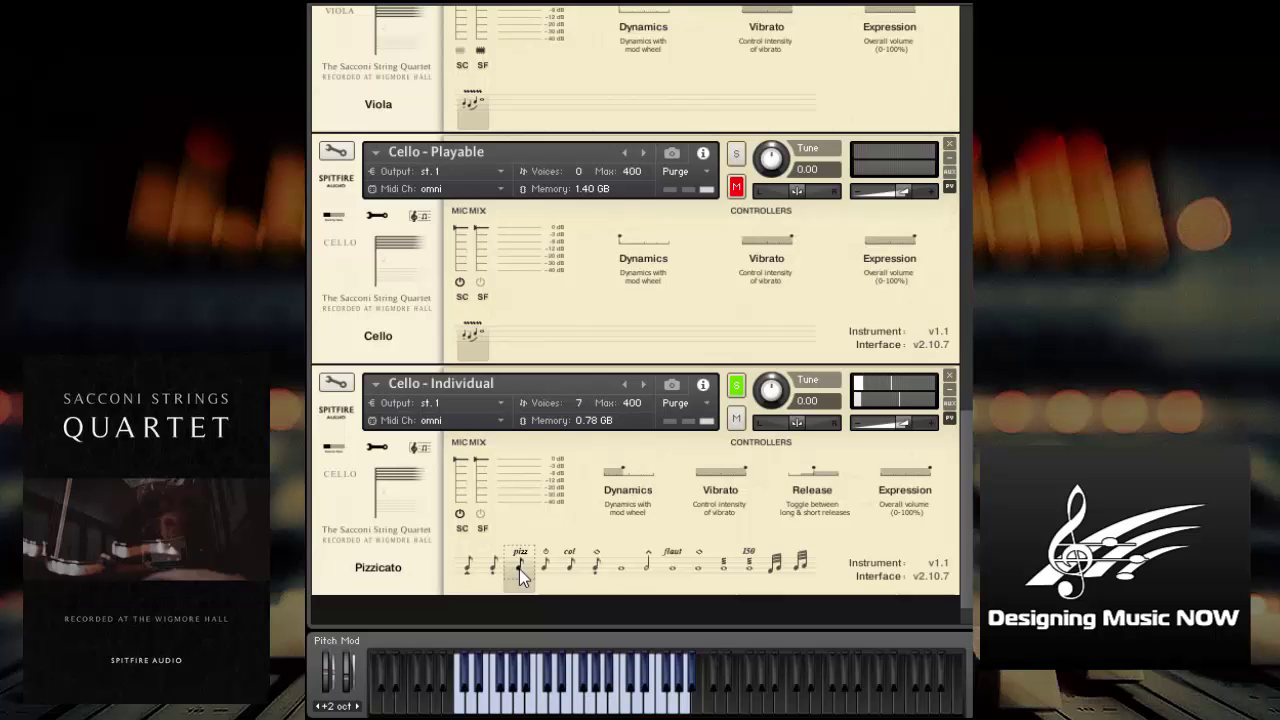
left_click(551, 568)
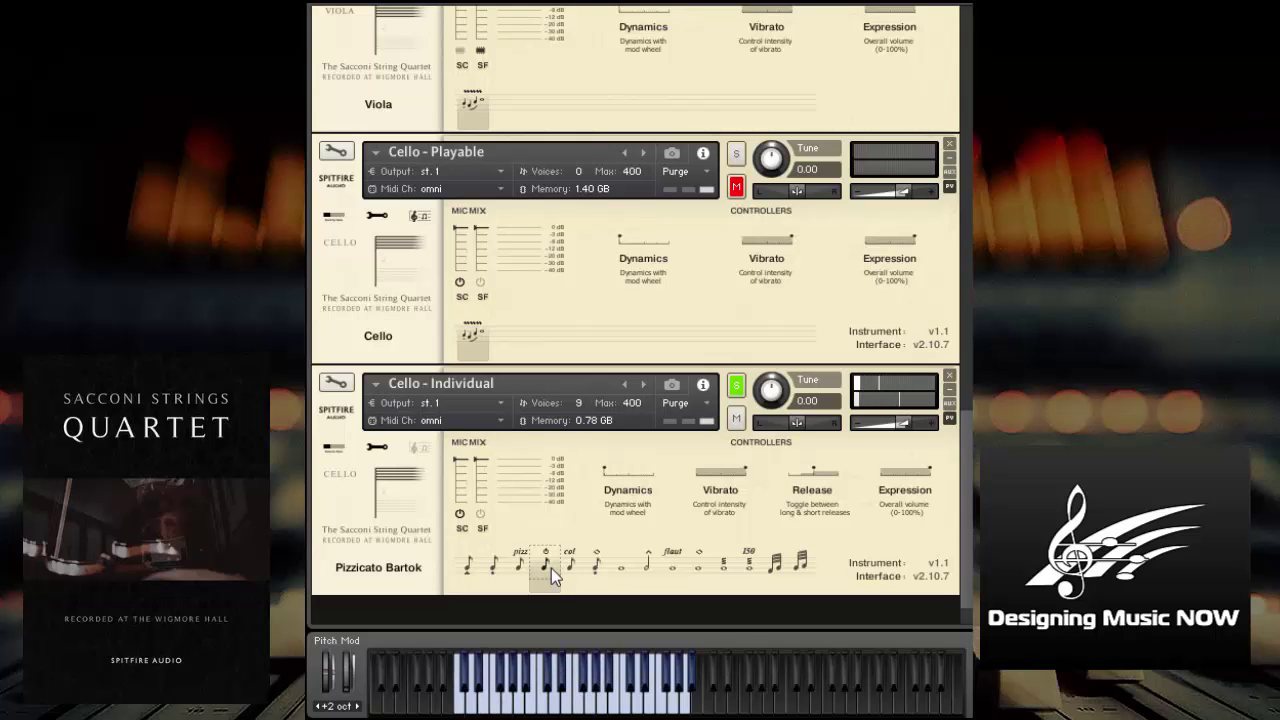
left_click(572, 566)
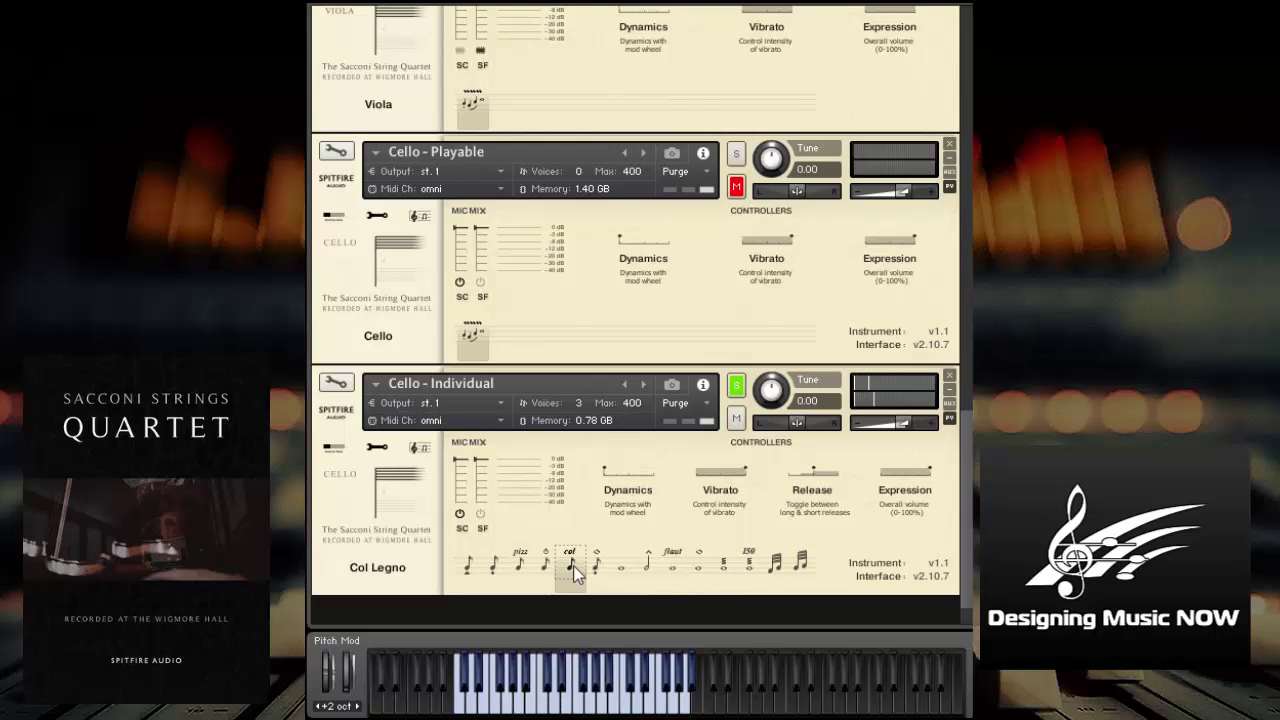
left_click(597, 566)
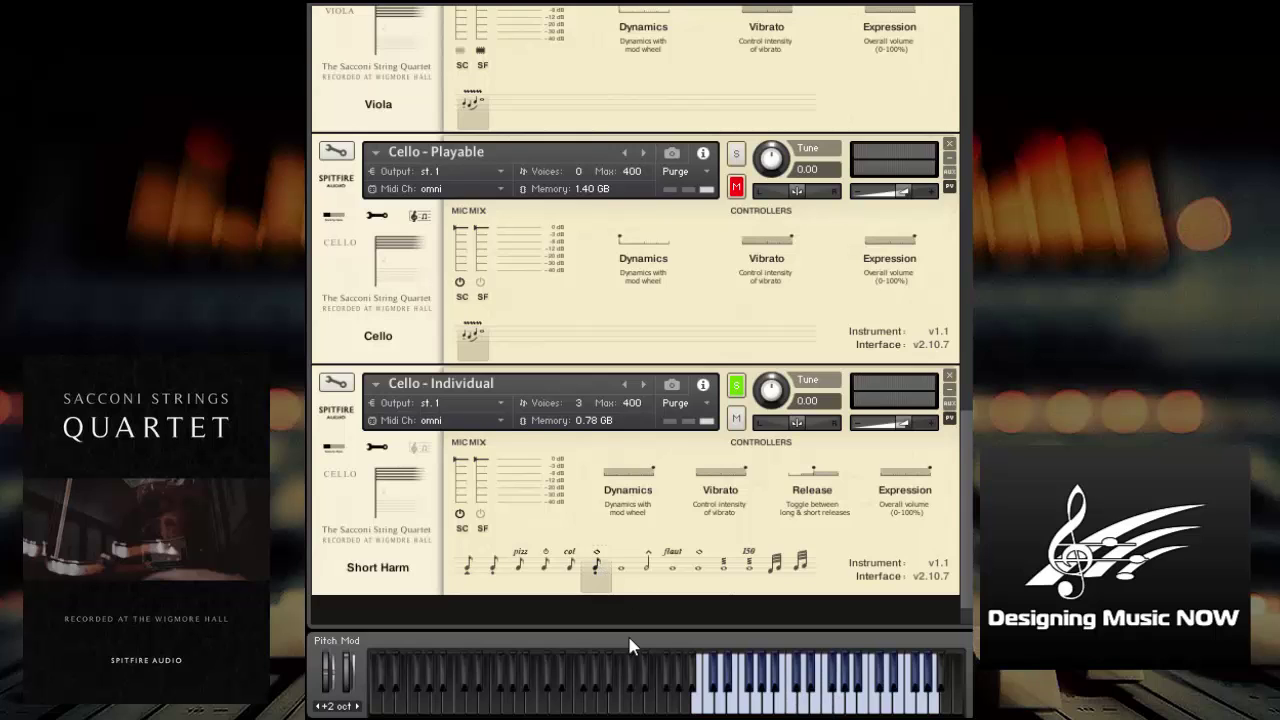
Set the cello to Long, MIDI-learn its Vibrato control, and raise its Dynamics.
left_click(623, 562)
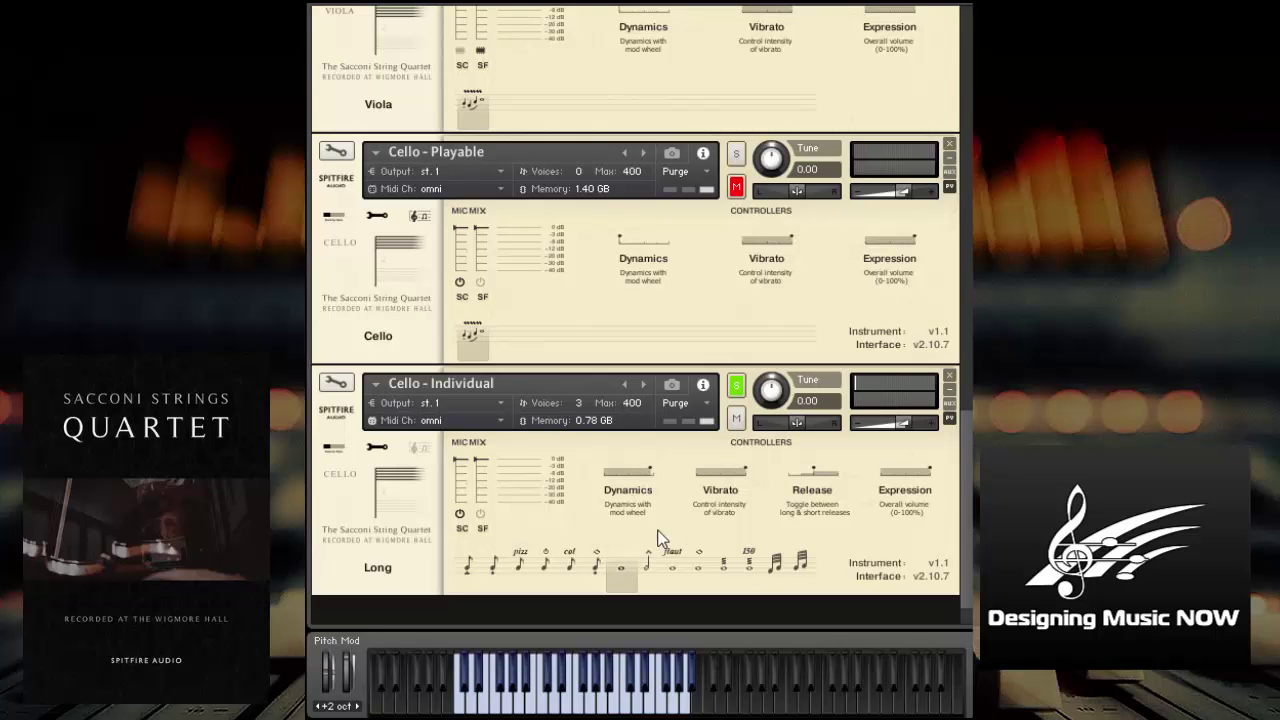
right_click(710, 470)
left_click(725, 479)
left_click_drag(350, 695, 352, 656)
Audition the cello in Marcato Attack, Long Flautando, Long Harmonics and Tremolo.
left_click(645, 563)
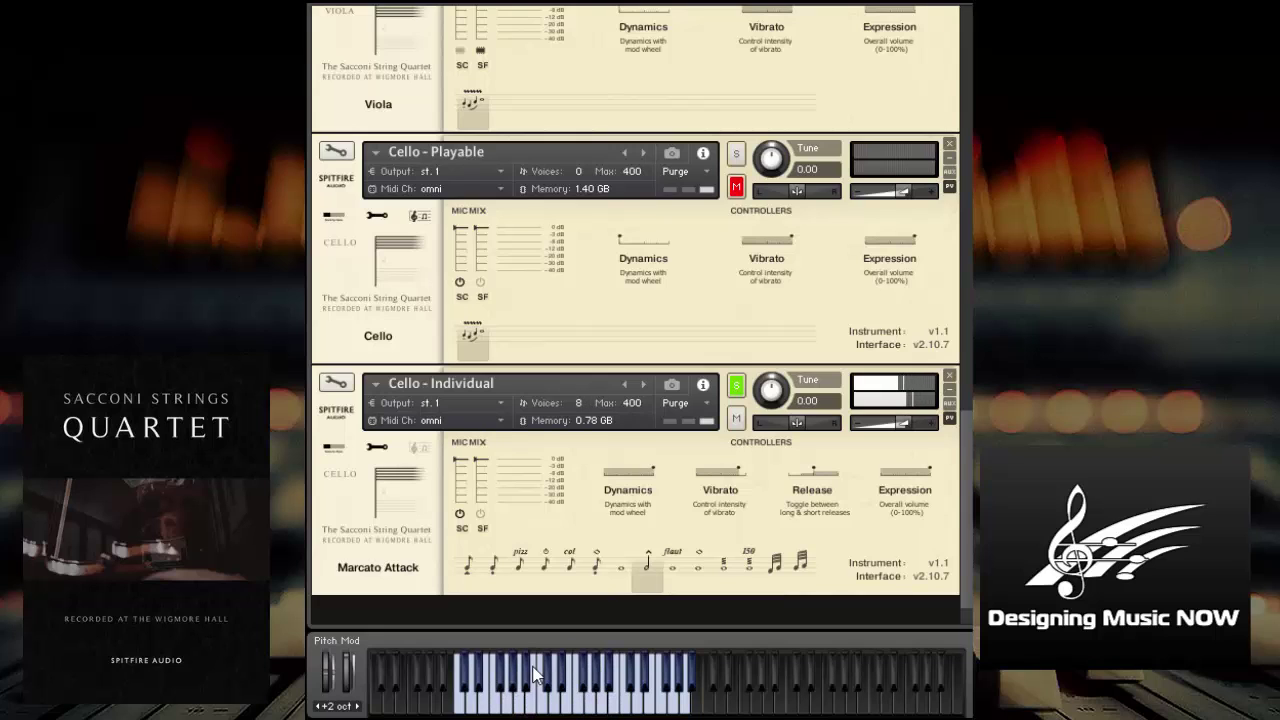
left_click(673, 569)
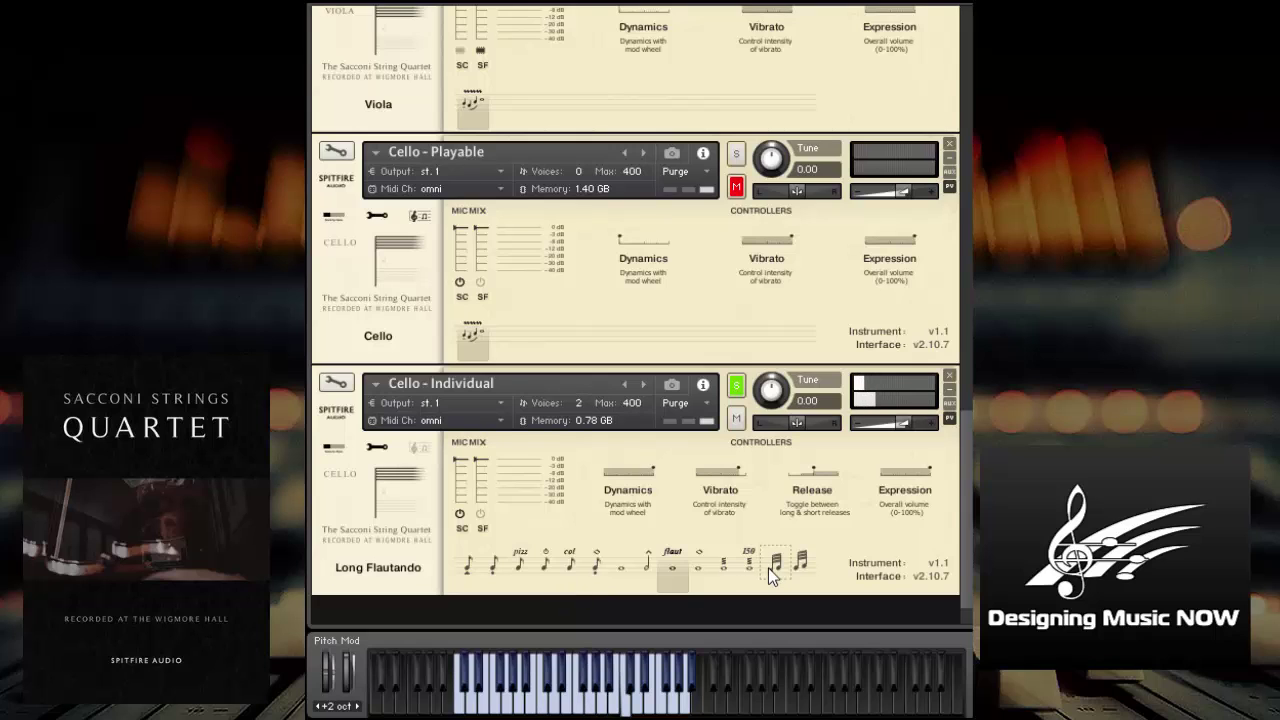
left_click(701, 567)
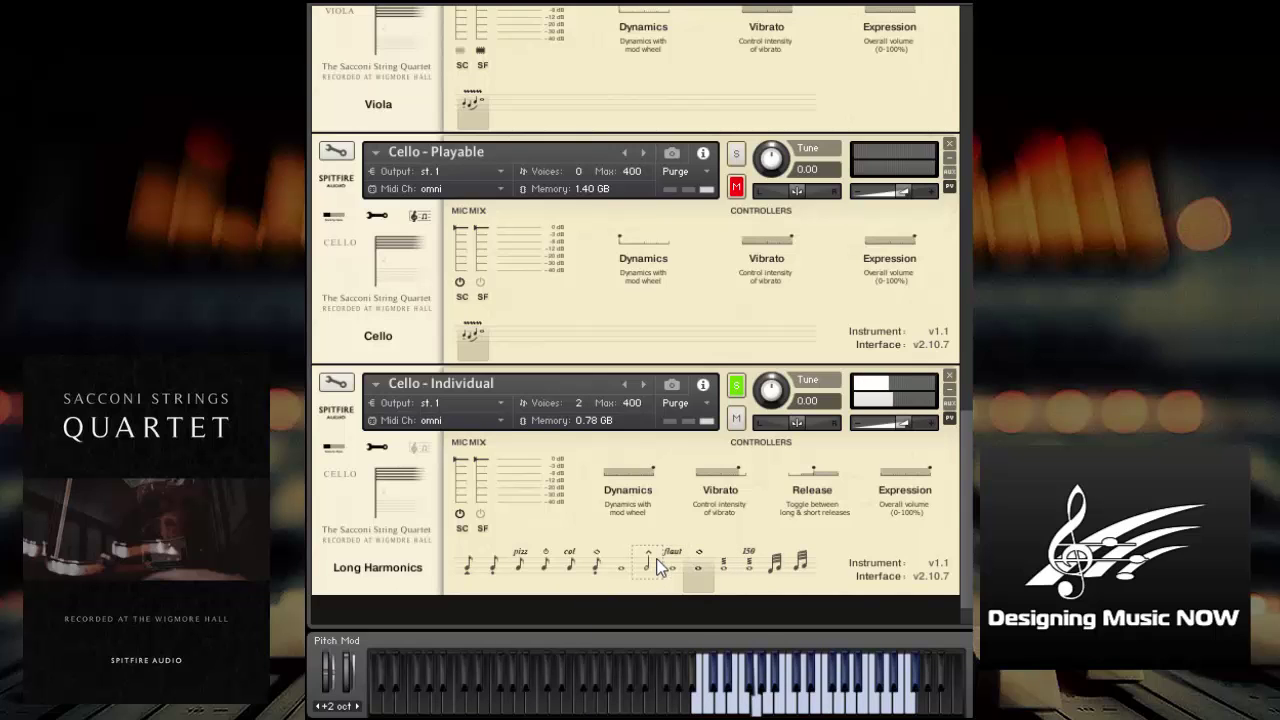
left_click(726, 566)
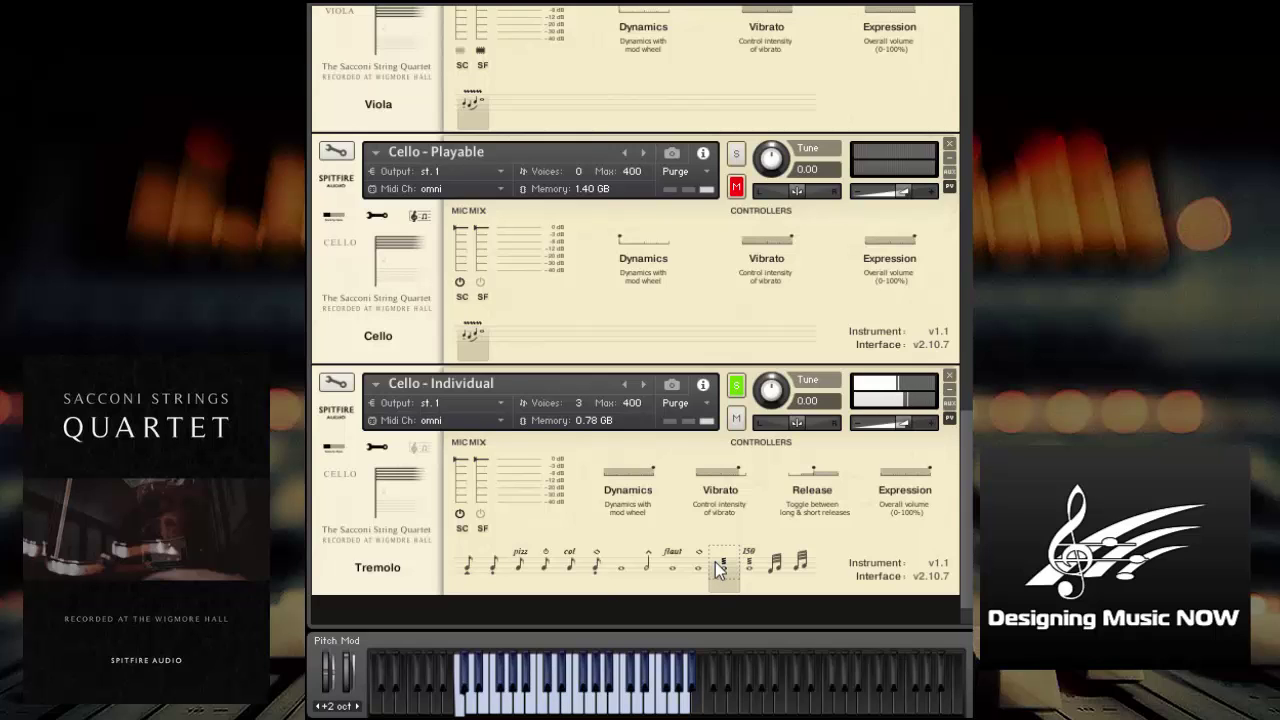
Audition the cello's 150bpm tremolo, minor and major second trills, then unsolo it.
left_click(743, 570)
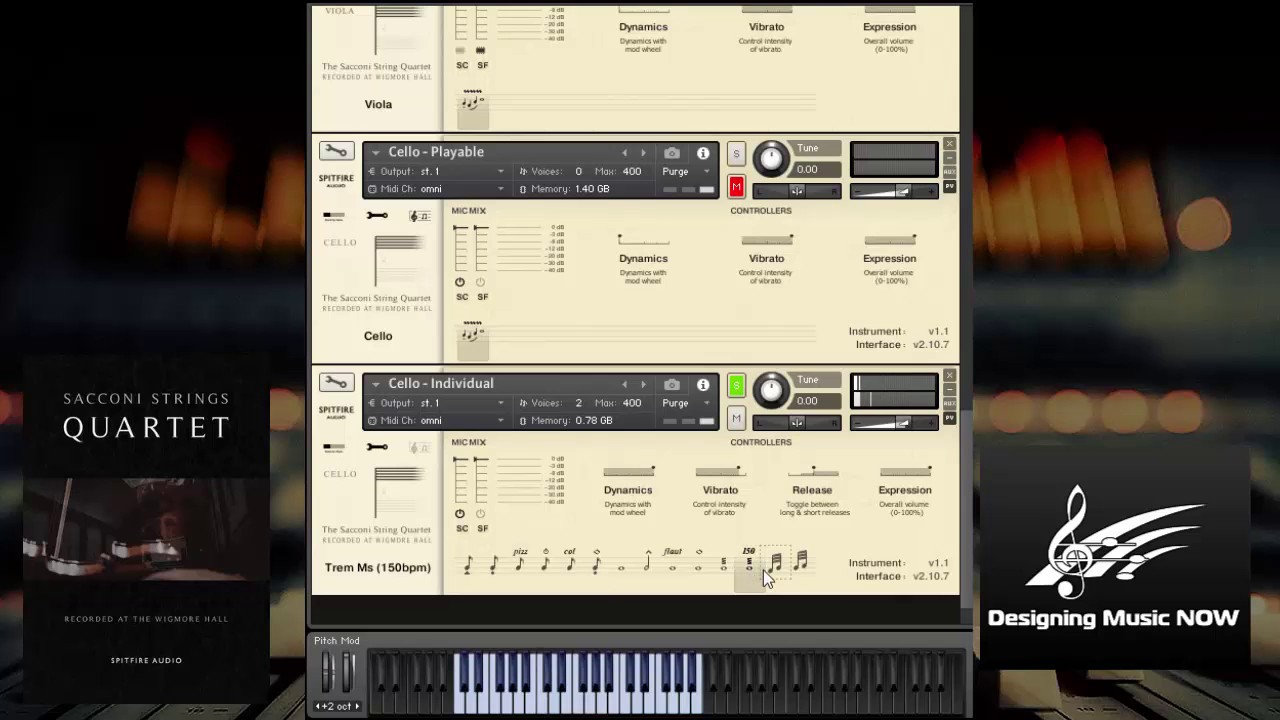
left_click(763, 570)
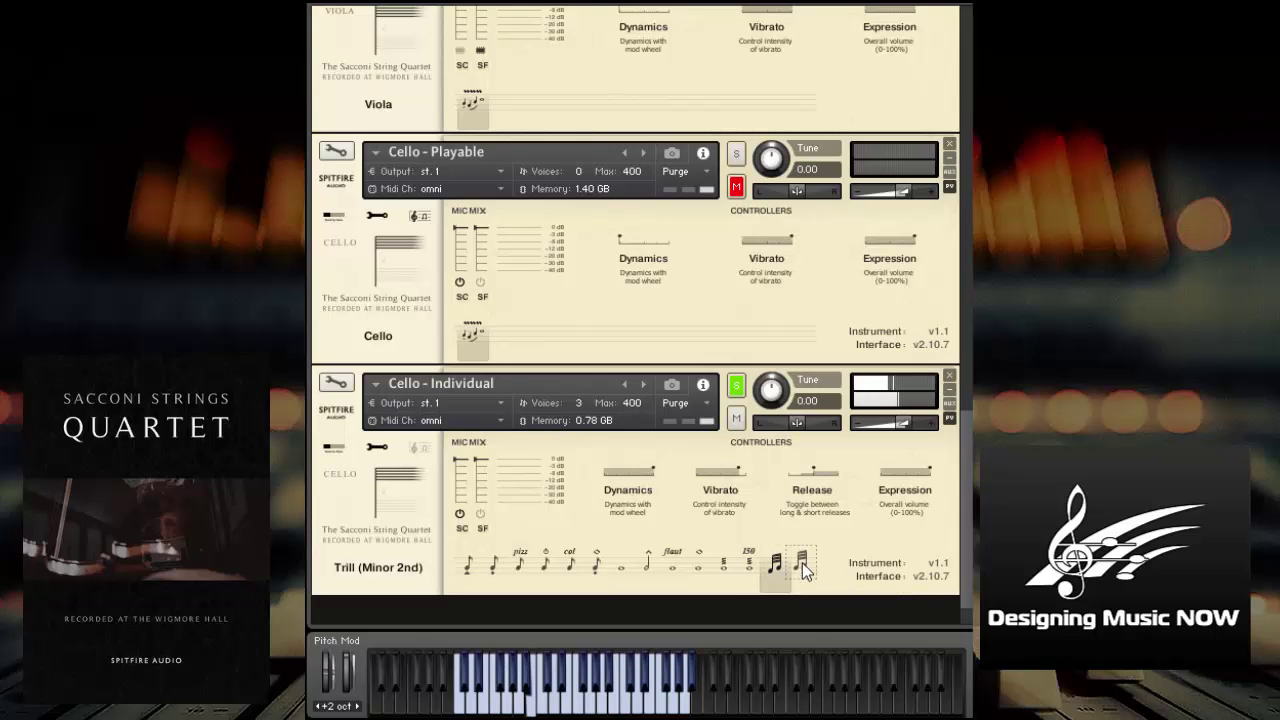
left_click(800, 565)
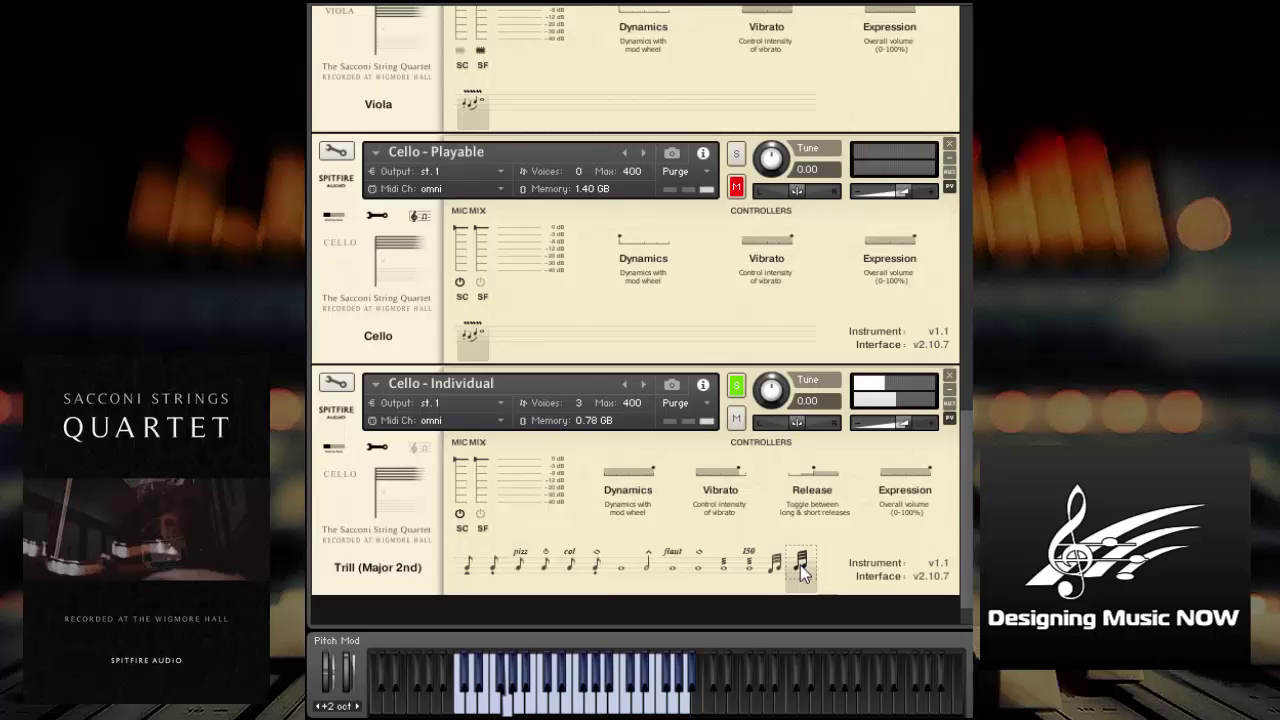
left_click(737, 385)
Solo Cello - Playable to audition it, then solo Viola - Playable instead.
scroll(722, 165, "up", 2)
scroll(725, 150, "up", 3)
scroll(727, 146, "up", 2)
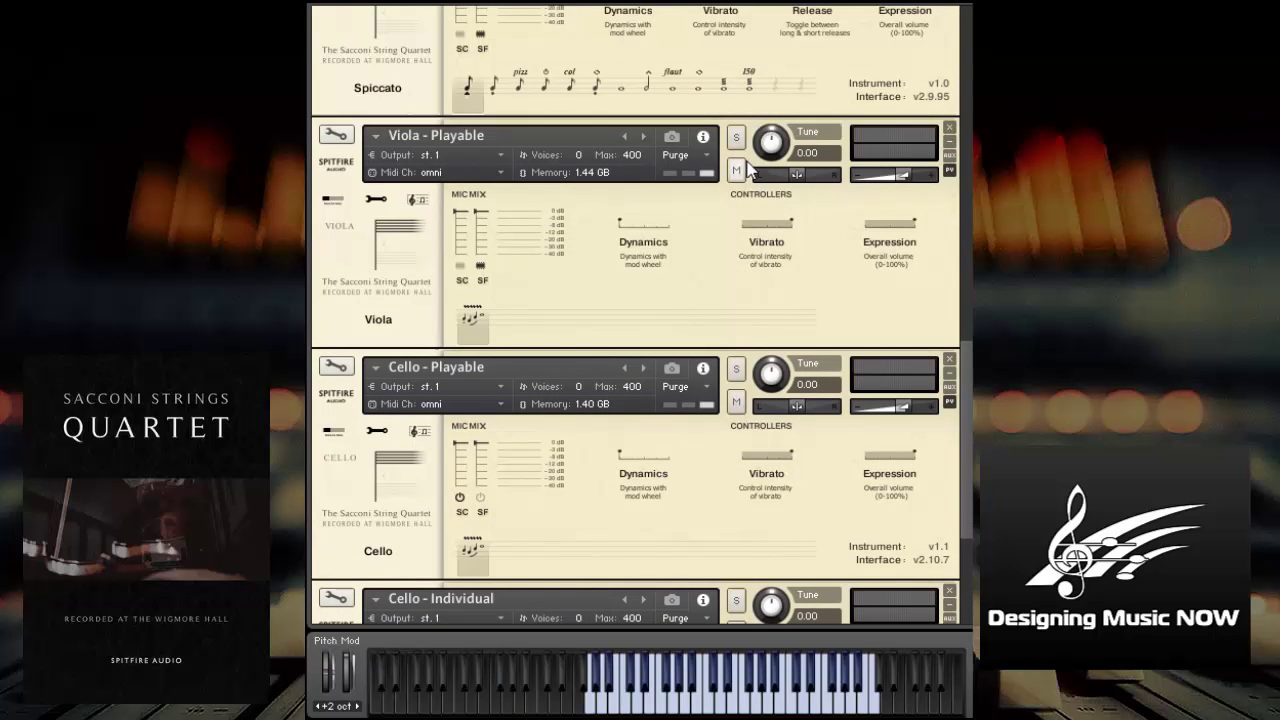
left_click(737, 369)
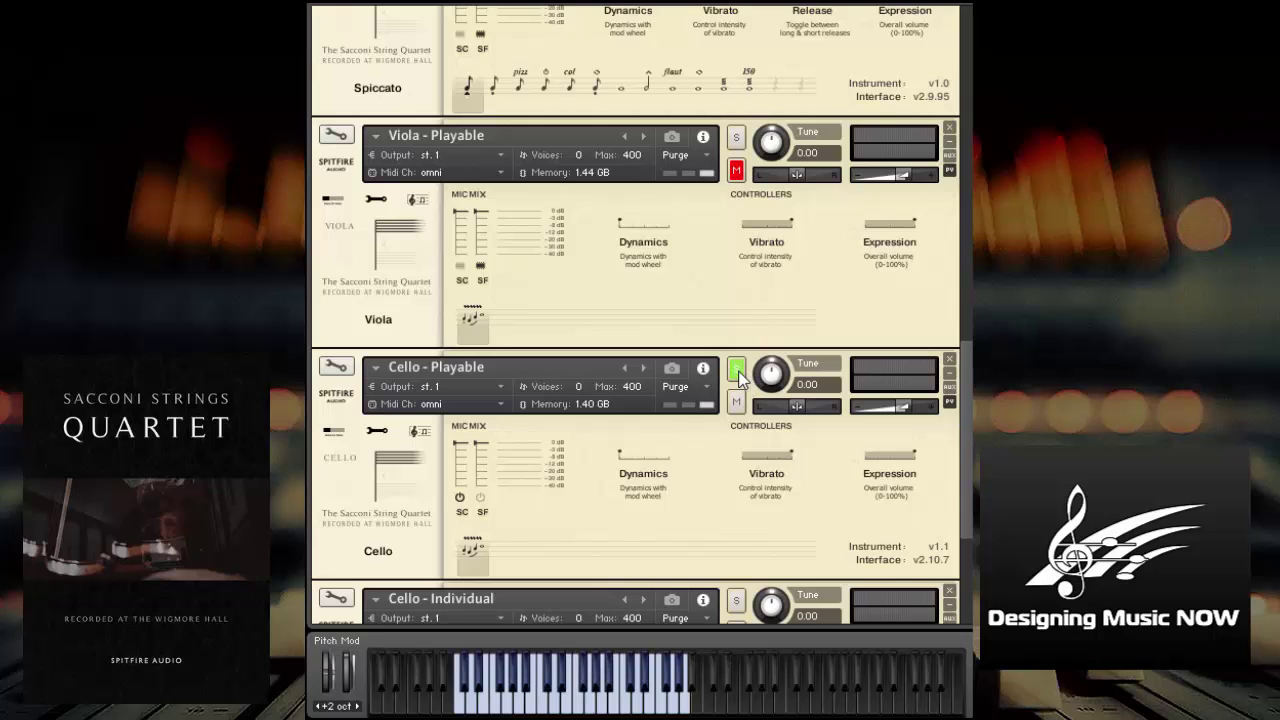
left_click(737, 370)
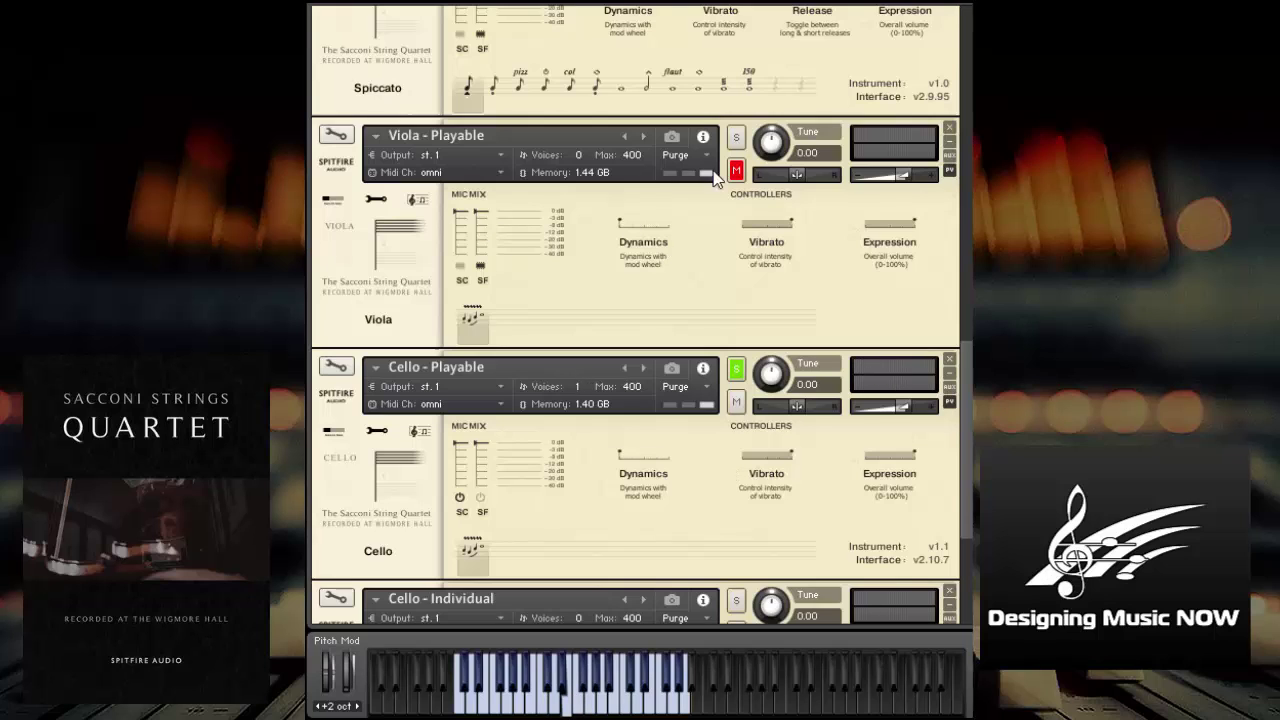
left_click(736, 137)
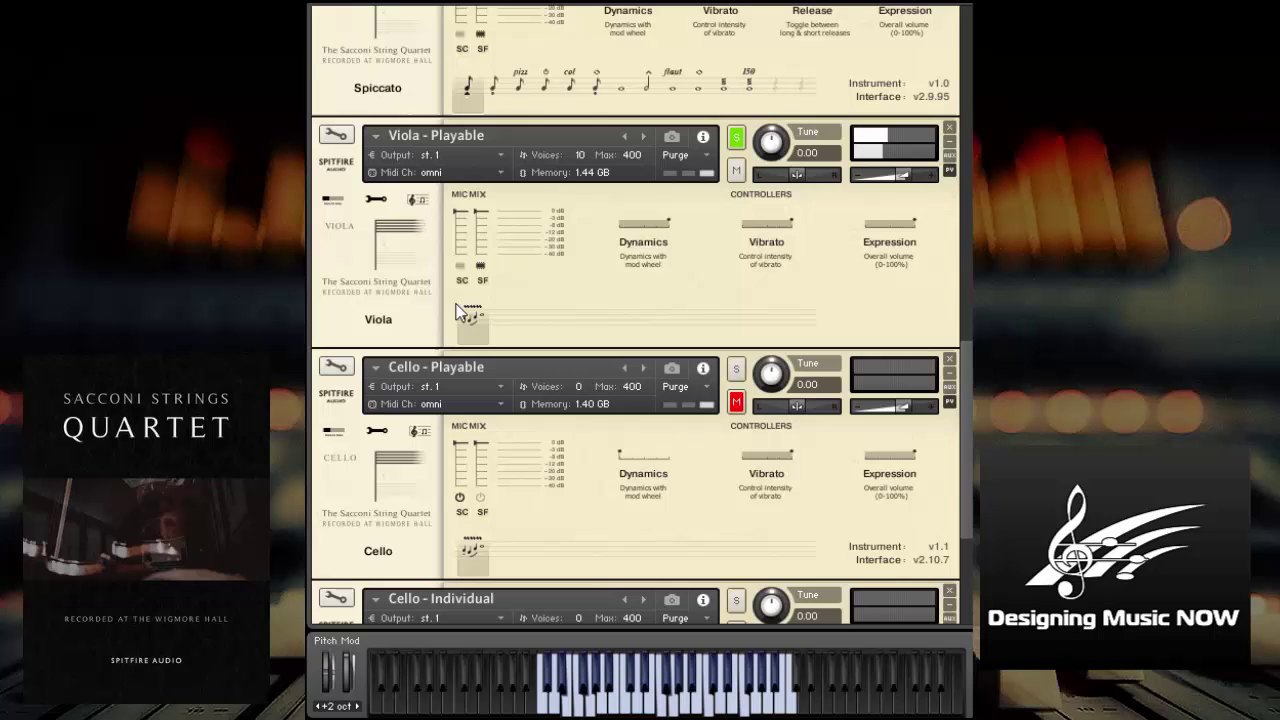
Switch Viola - Individual from Spiccato to Pizzicato, then to Long.
scroll(458, 225, "up", 2)
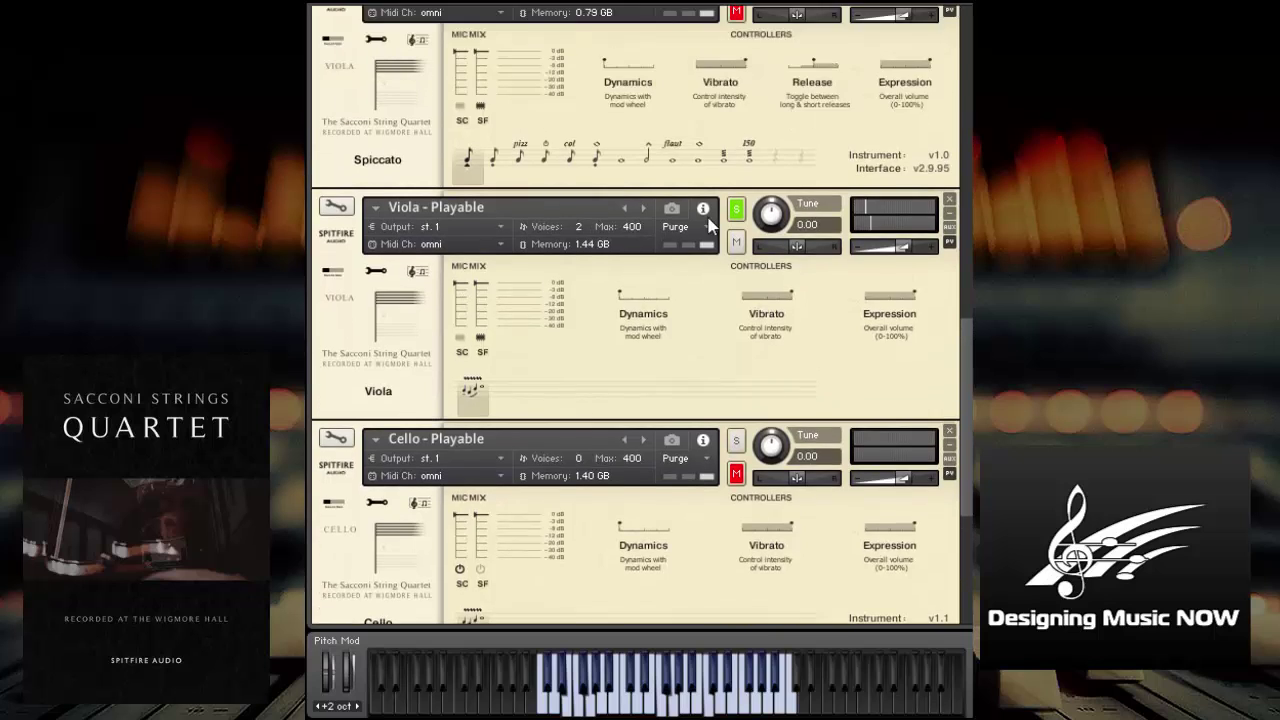
scroll(727, 195, "up", 3)
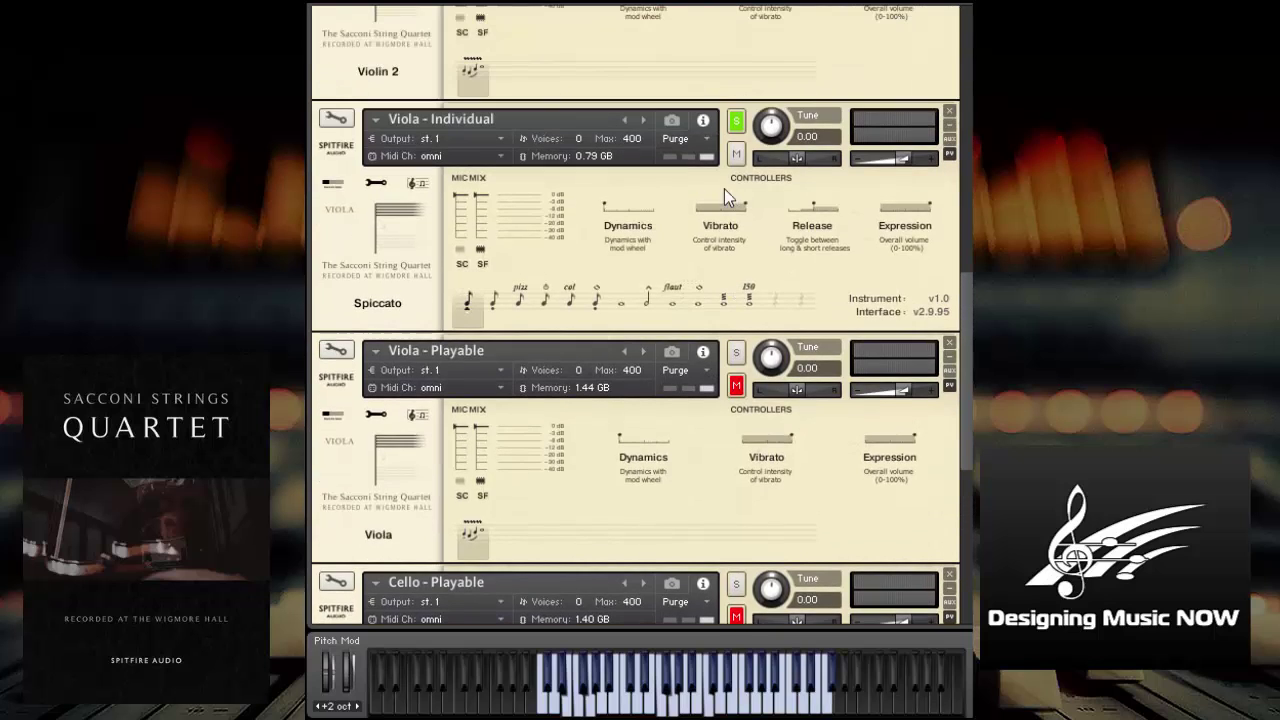
left_click(519, 302)
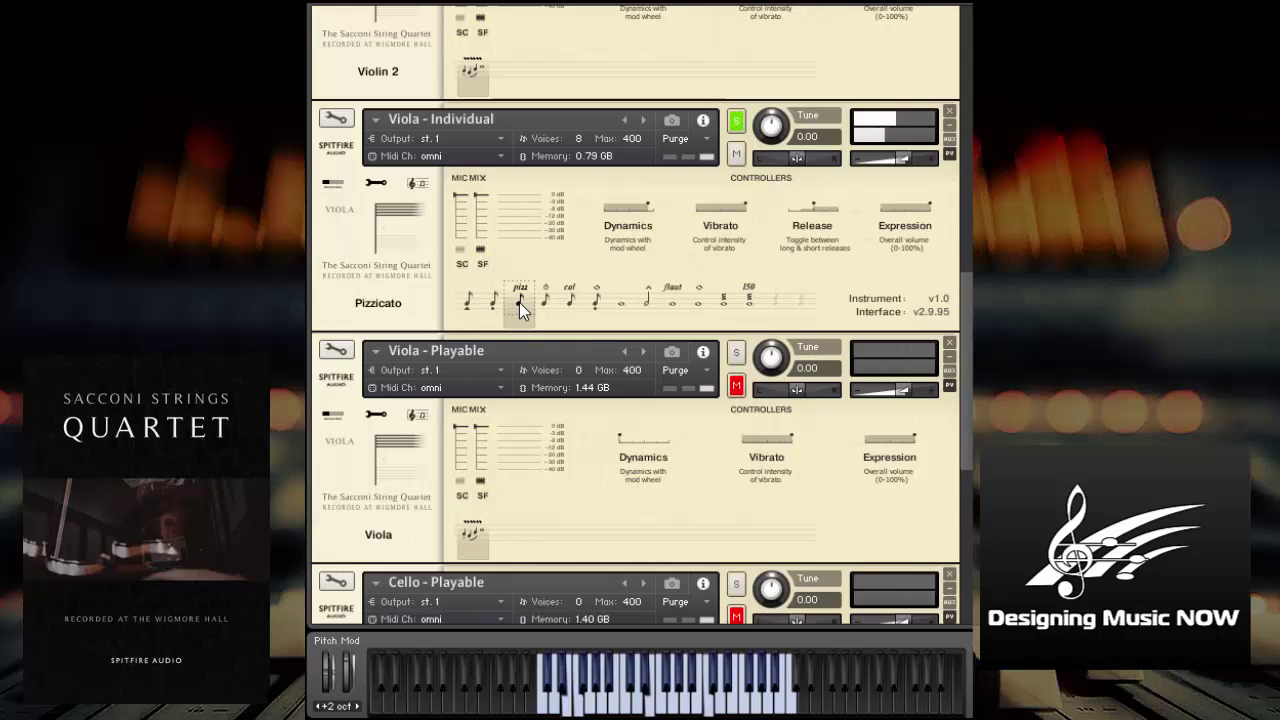
left_click(622, 302)
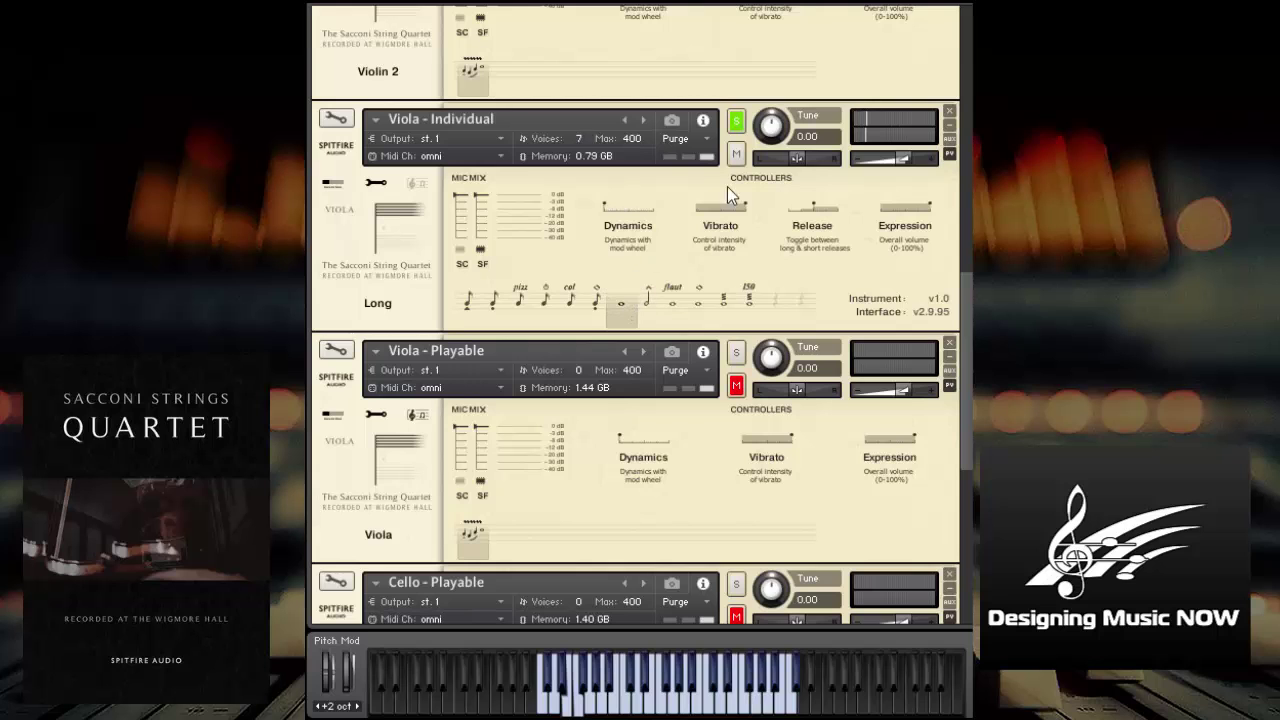
Solo Violin 2 - Playable, then Violin 2 - Individual, switching it to Pizzicato then Long.
left_click_drag(966, 285, 966, 158)
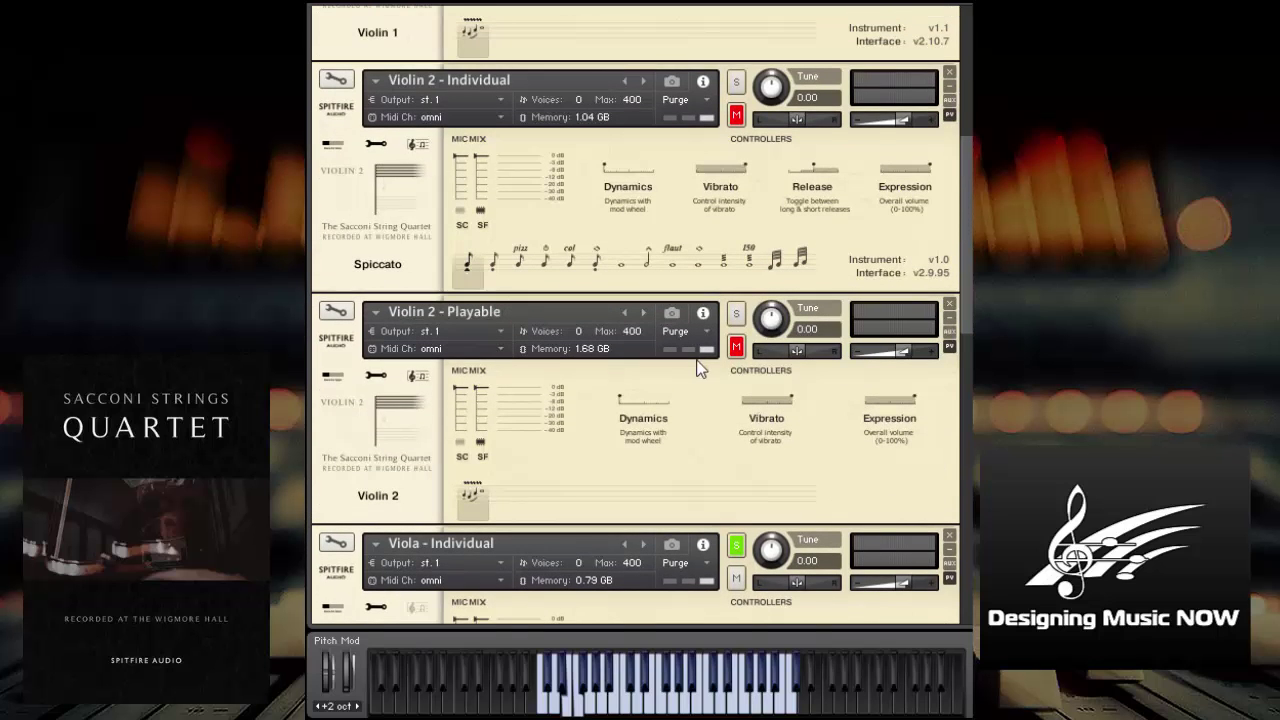
left_click(736, 313)
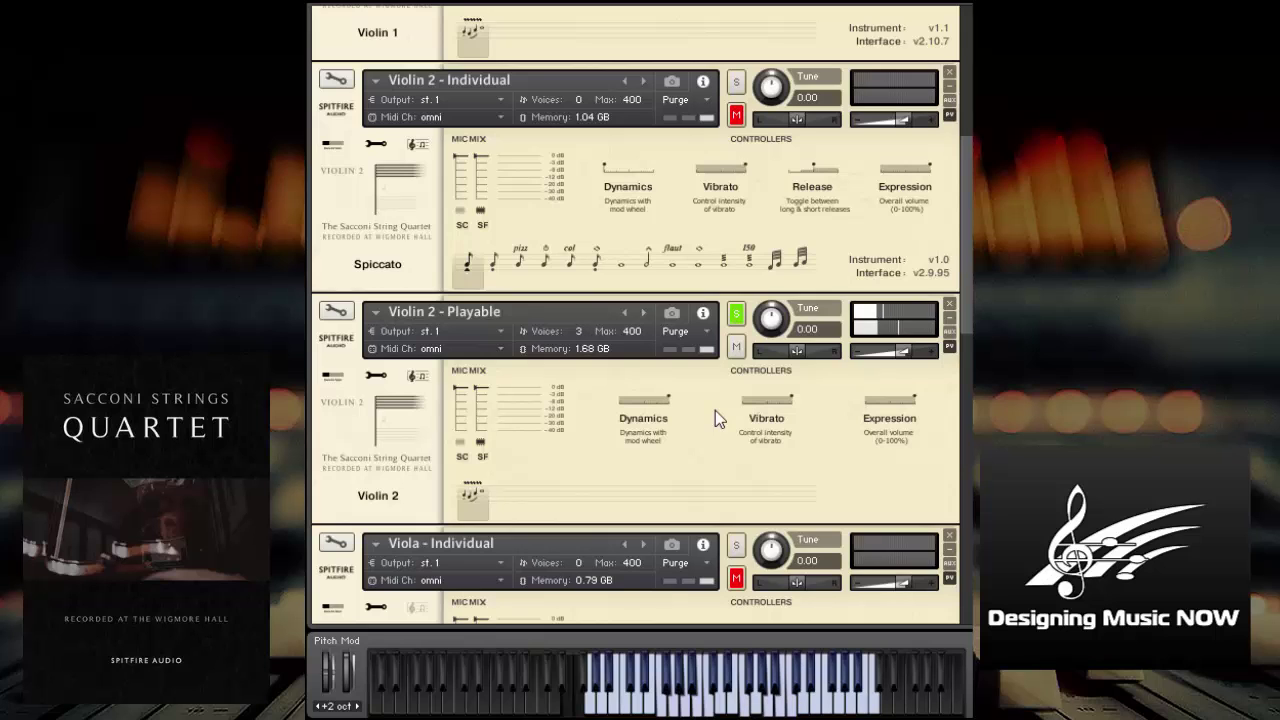
left_click(735, 84)
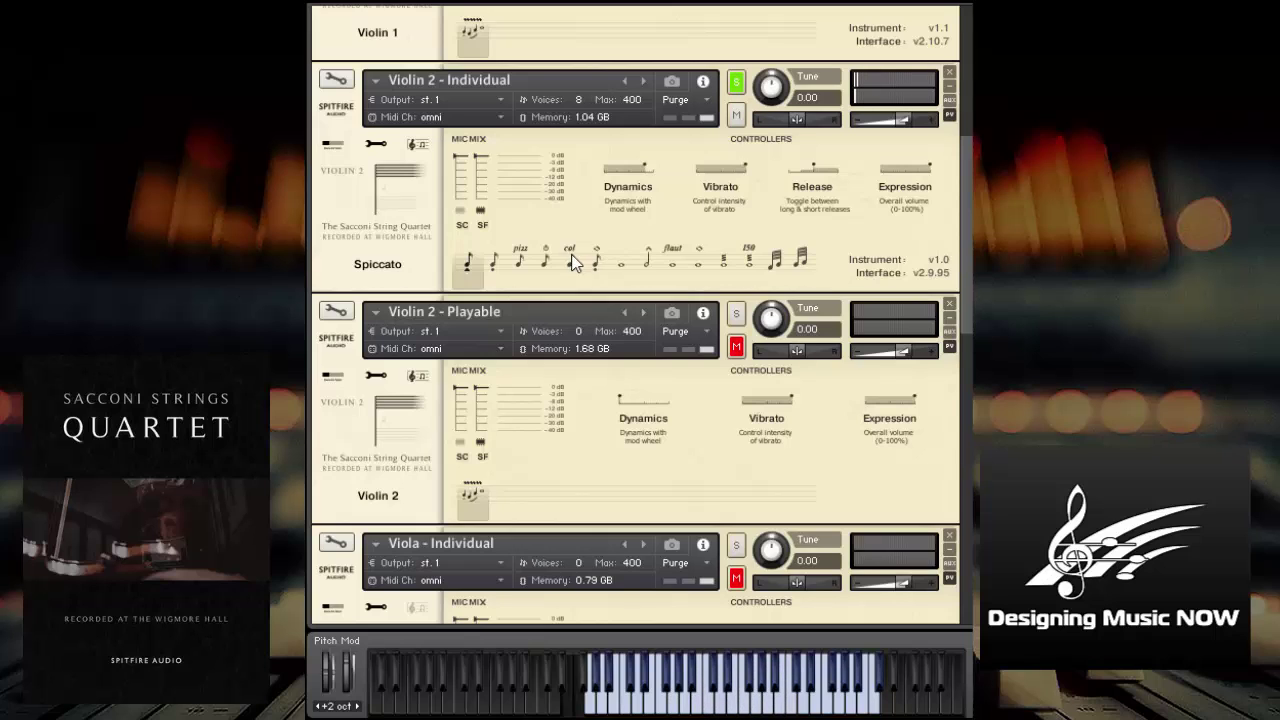
left_click(519, 263)
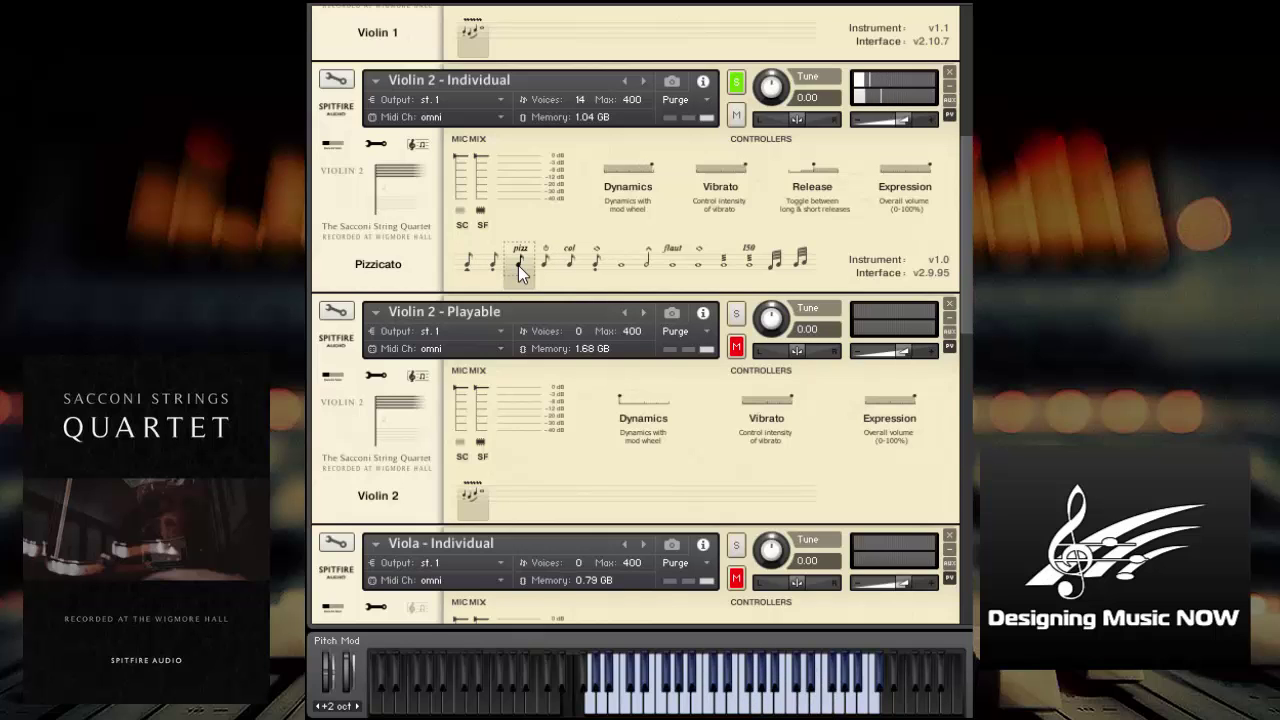
left_click(609, 265)
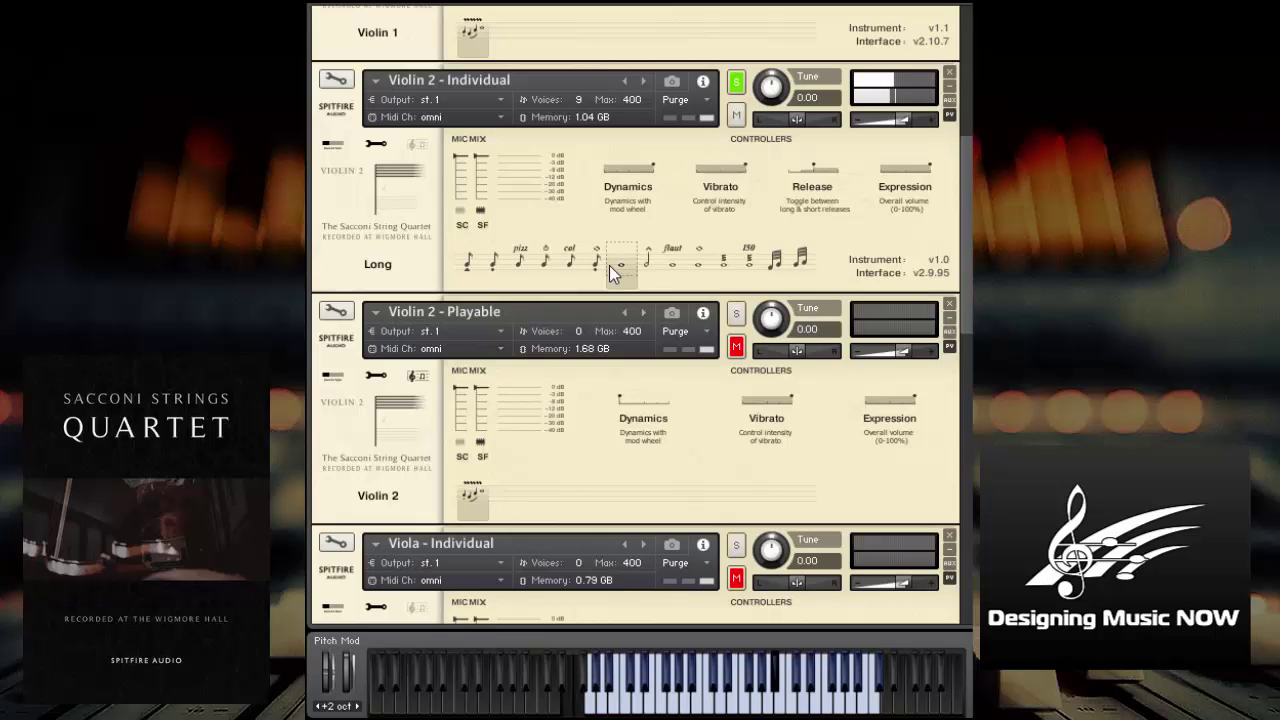
scroll(565, 180, "up", 1)
scroll(565, 180, "up", 2)
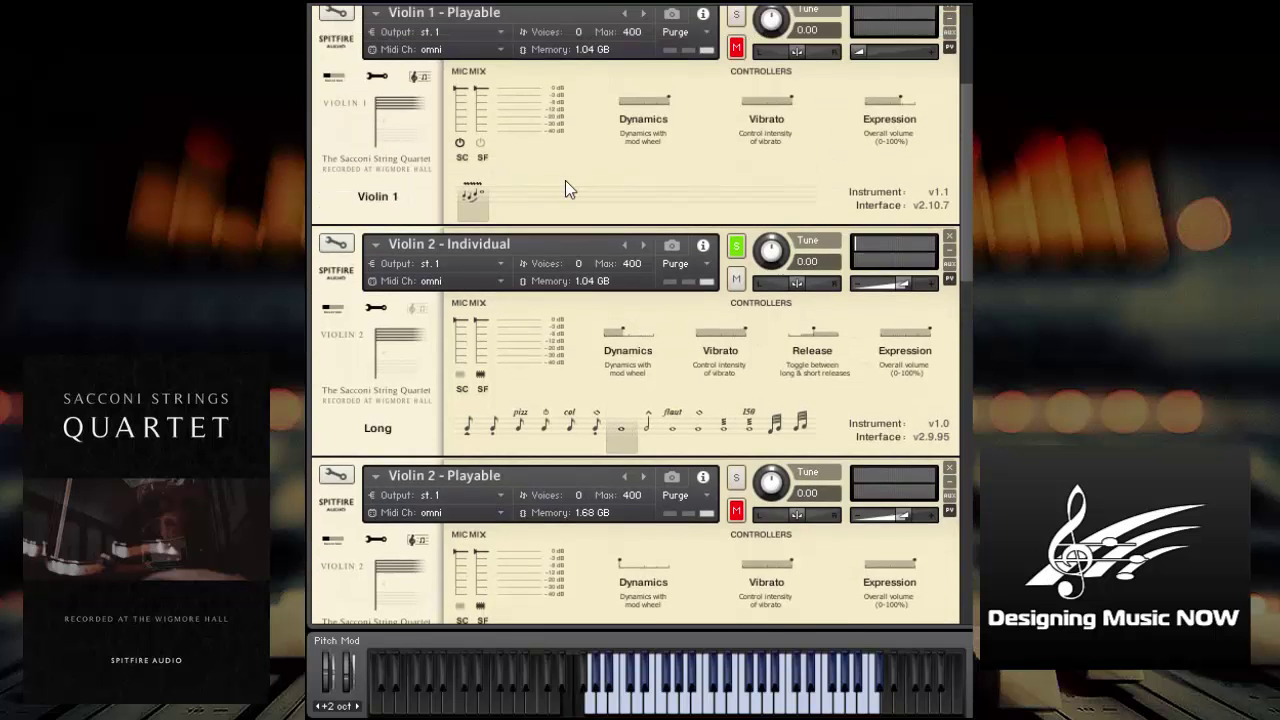
scroll(565, 180, "up", 2)
scroll(623, 520, "down", 15)
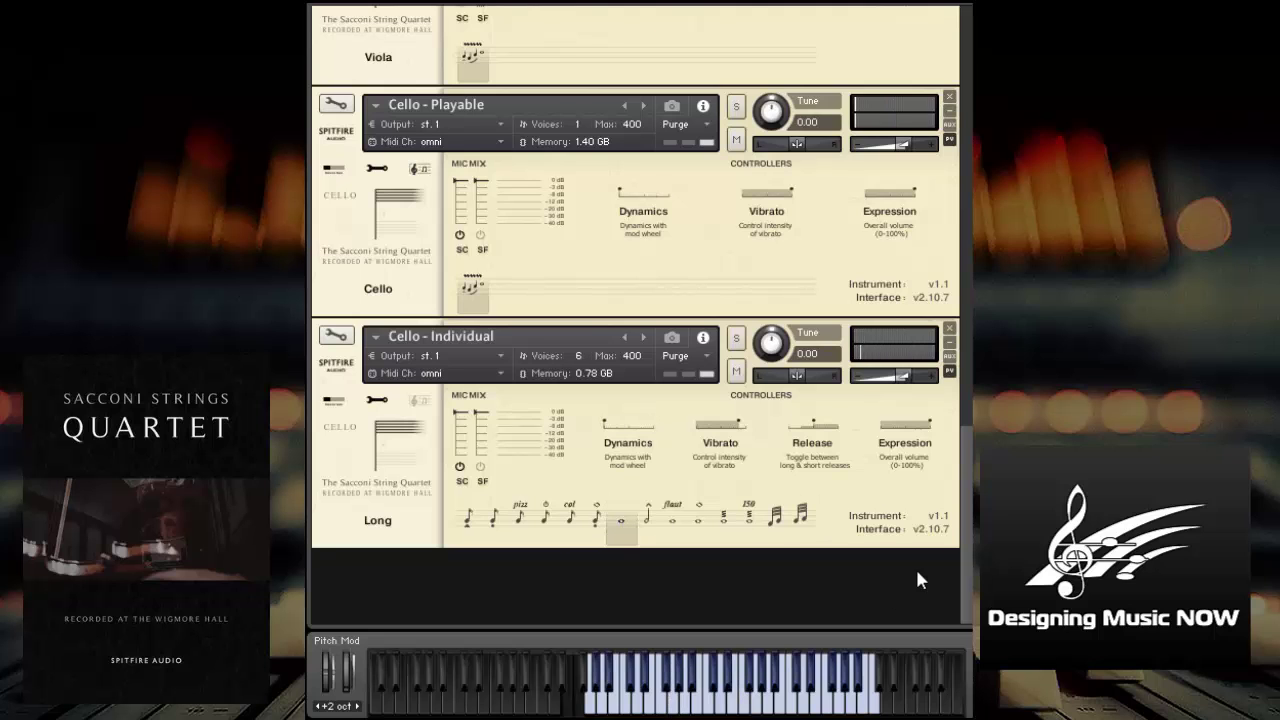
scroll(962, 185, "up", 10)
scroll(962, 185, "up", 4)
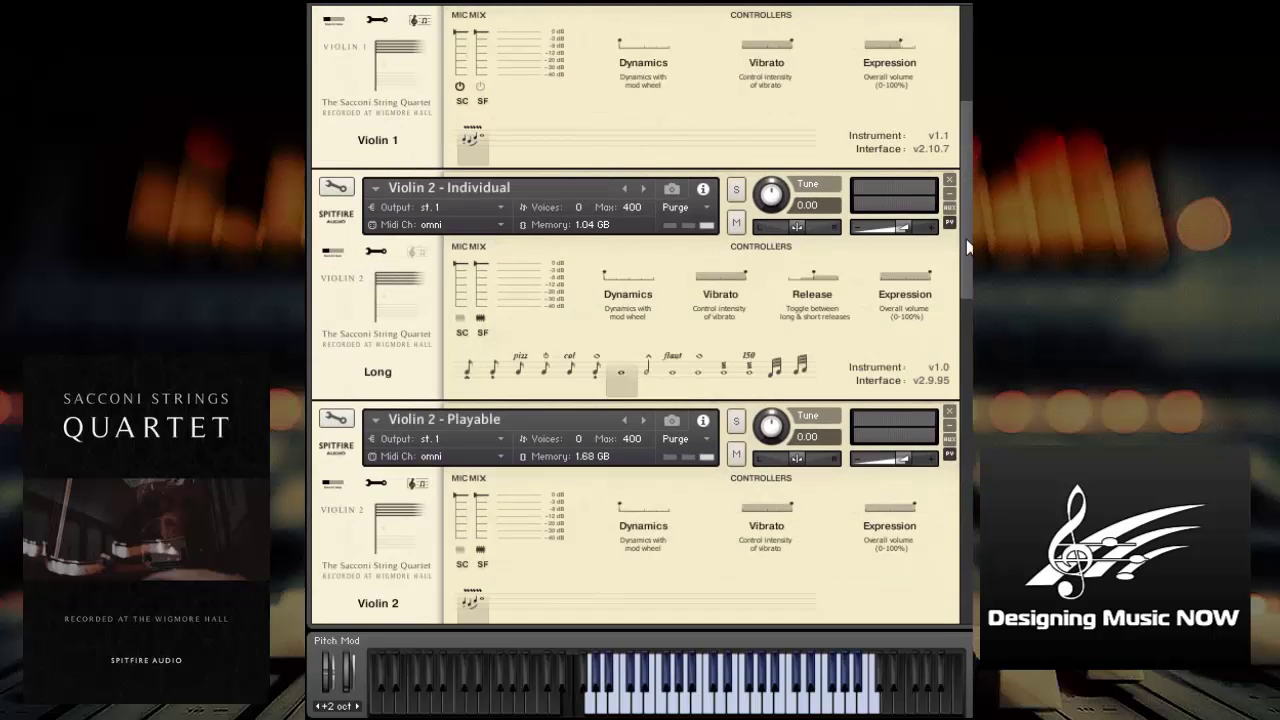
scroll(962, 185, "up", 3)
scroll(958, 140, "up", 3)
scroll(958, 140, "up", 1)
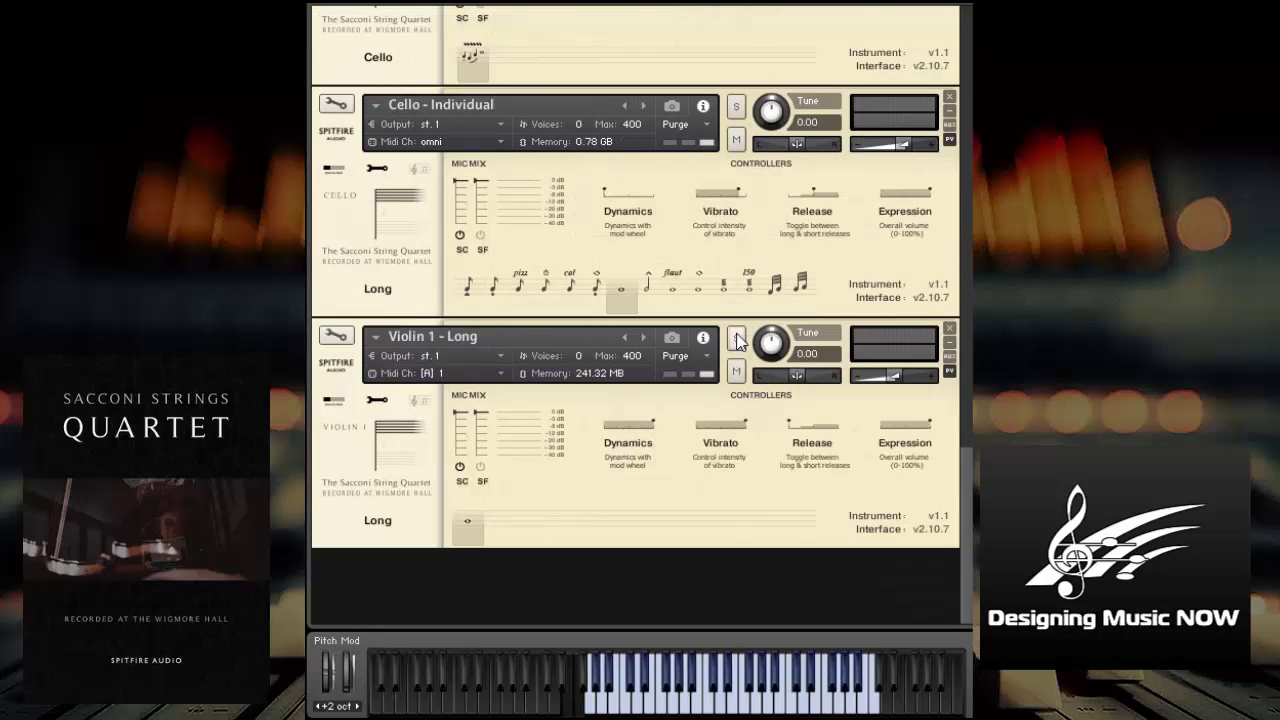
Solo the Violin 1 - Long patch to audition it alone.
left_click(736, 338)
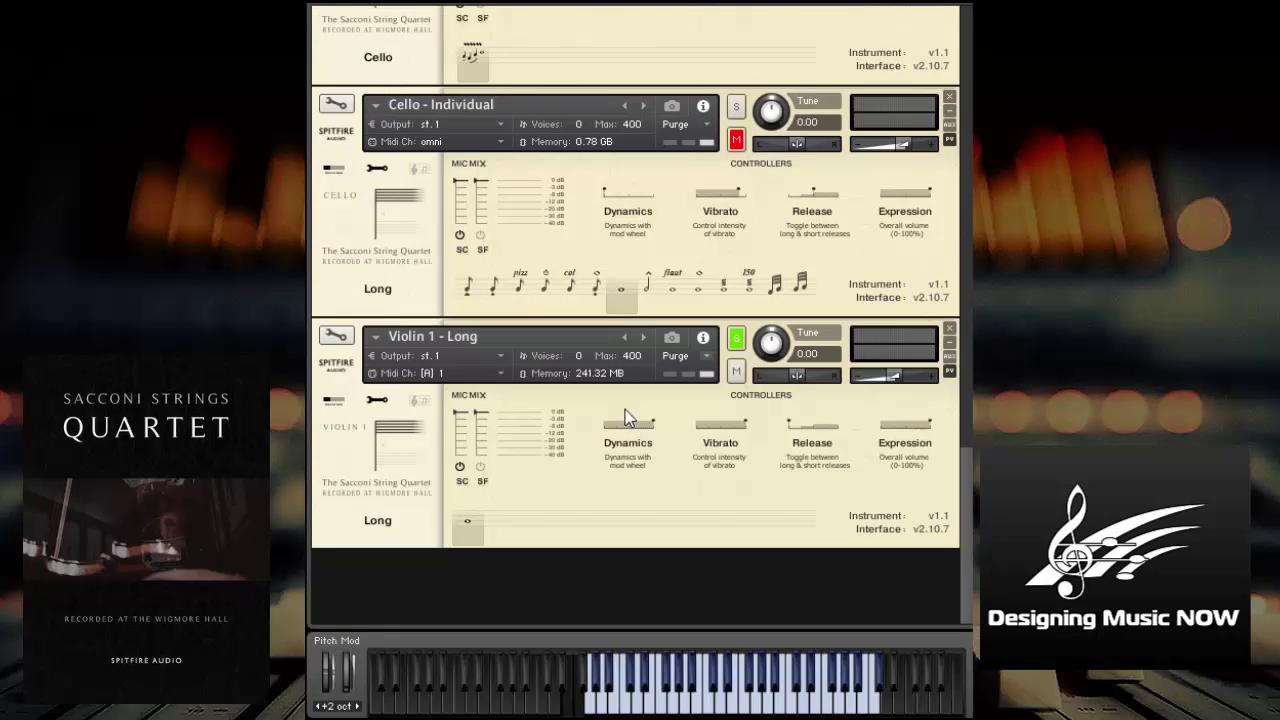